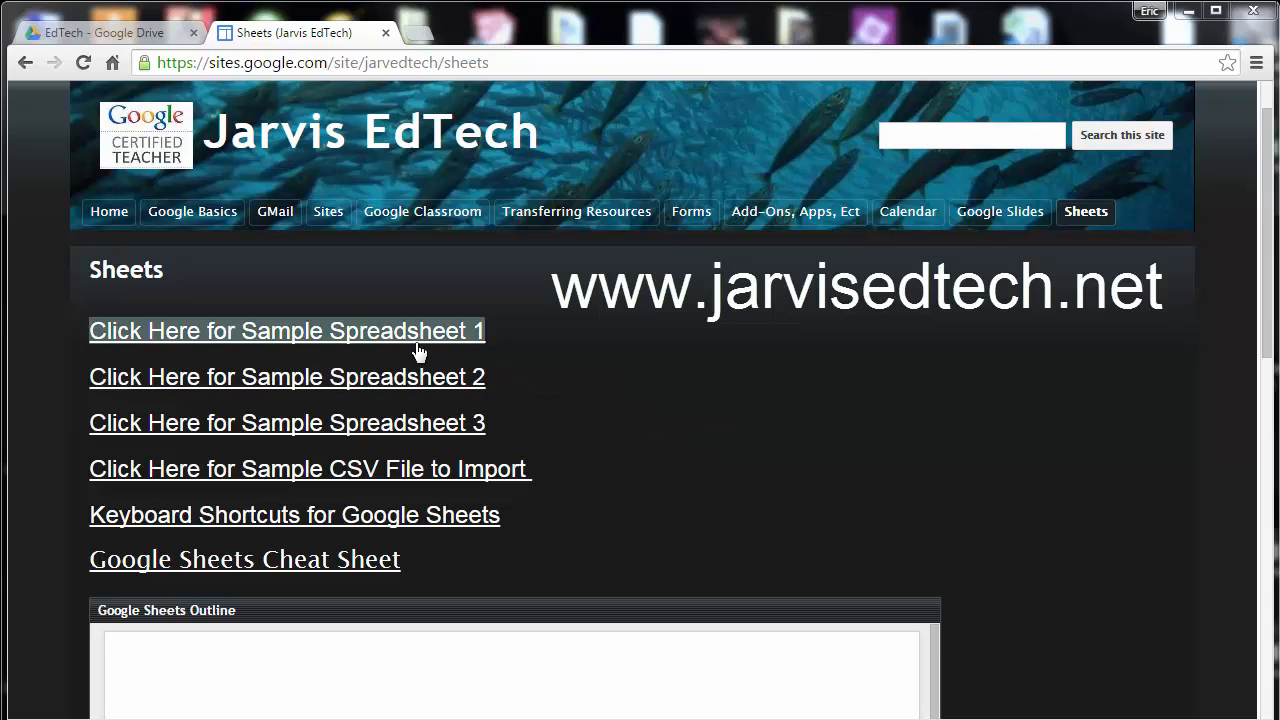
Open Sample Spreadsheet 1 from the site and make a copy of it.
{"action": "left_click", "coordinate": [315, 332]}
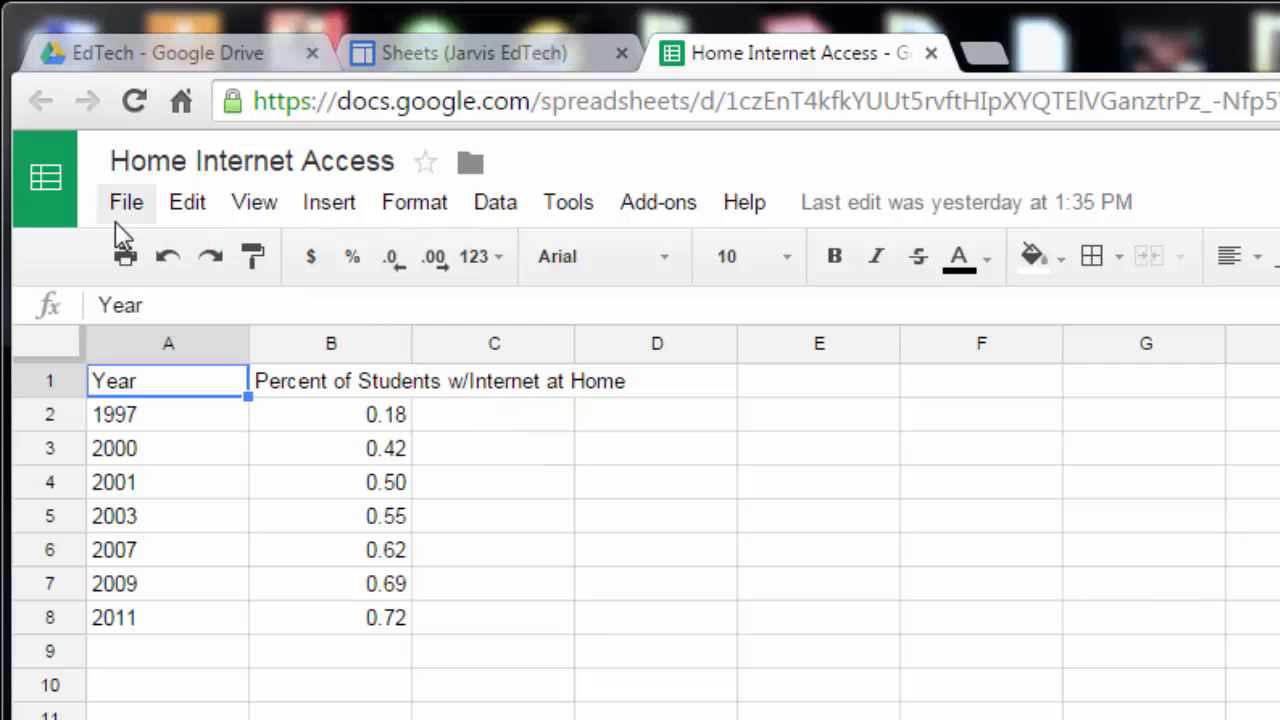
{"action": "left_click", "coordinate": [126, 205]}
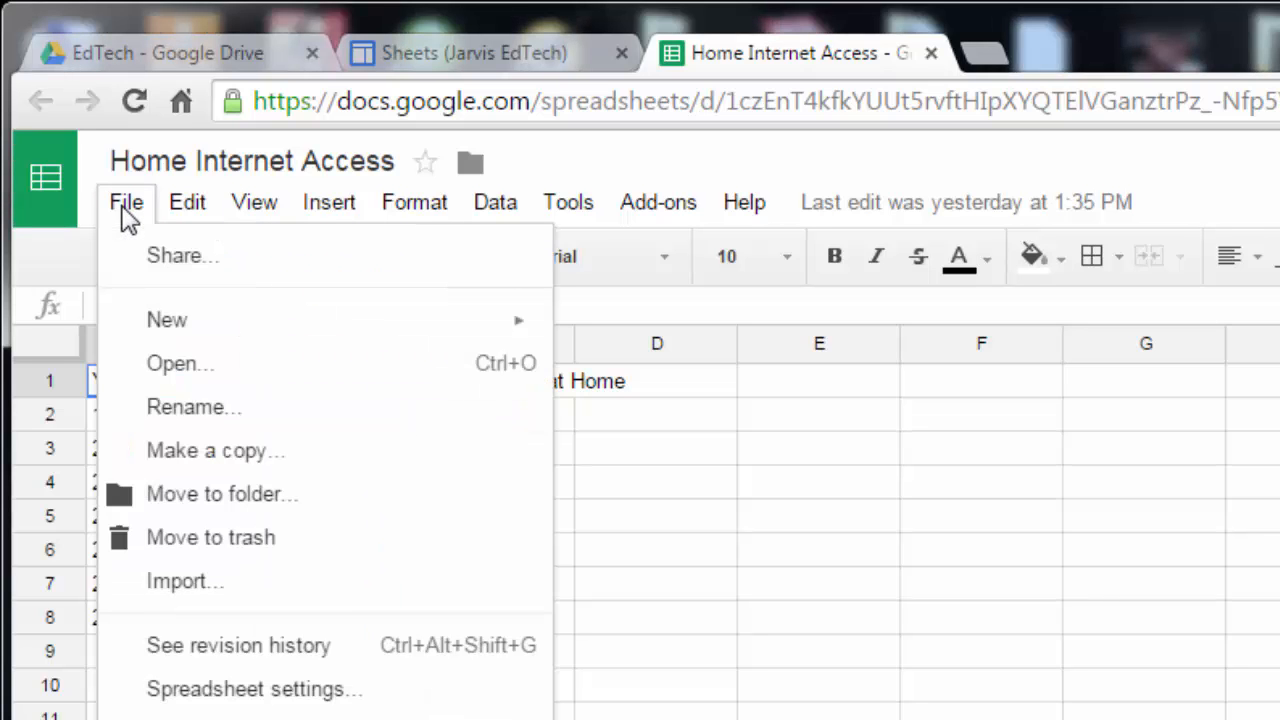
{"action": "left_click", "coordinate": [215, 451]}
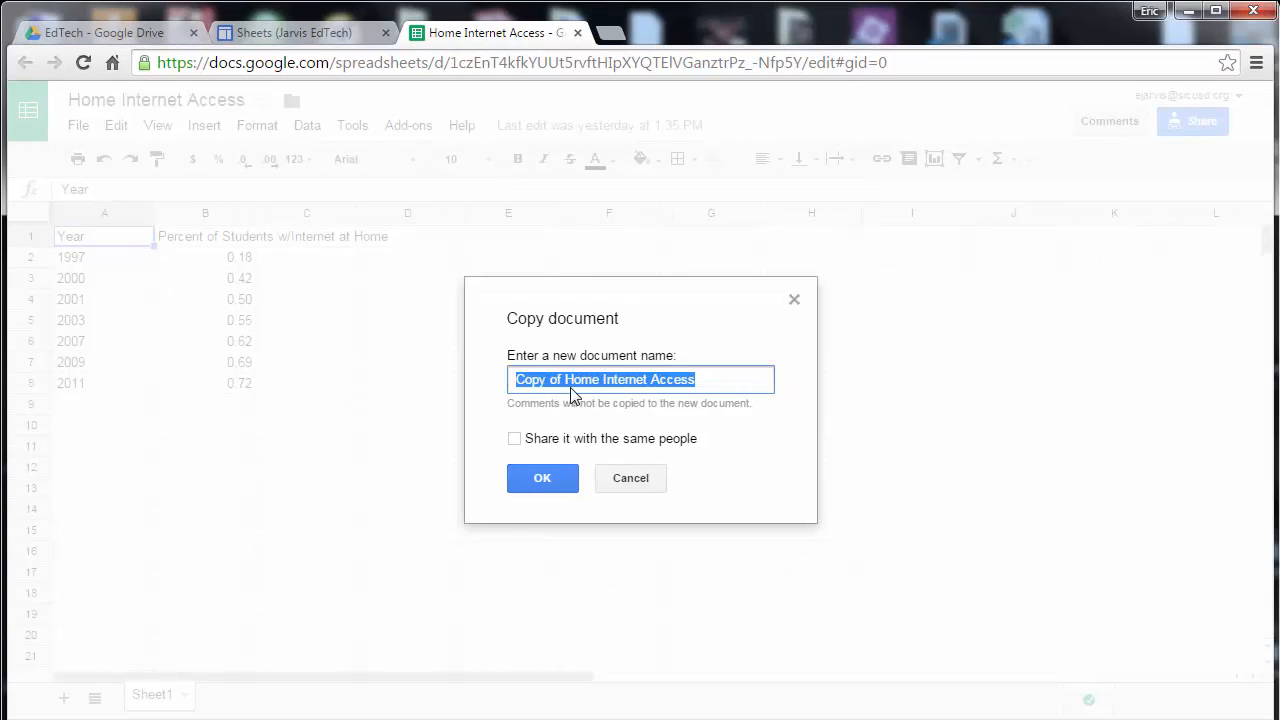
Name the copy Home Internet Access Graph Practice and close the original spreadsheet's tab.
{"action": "left_click", "coordinate": [567, 386]}
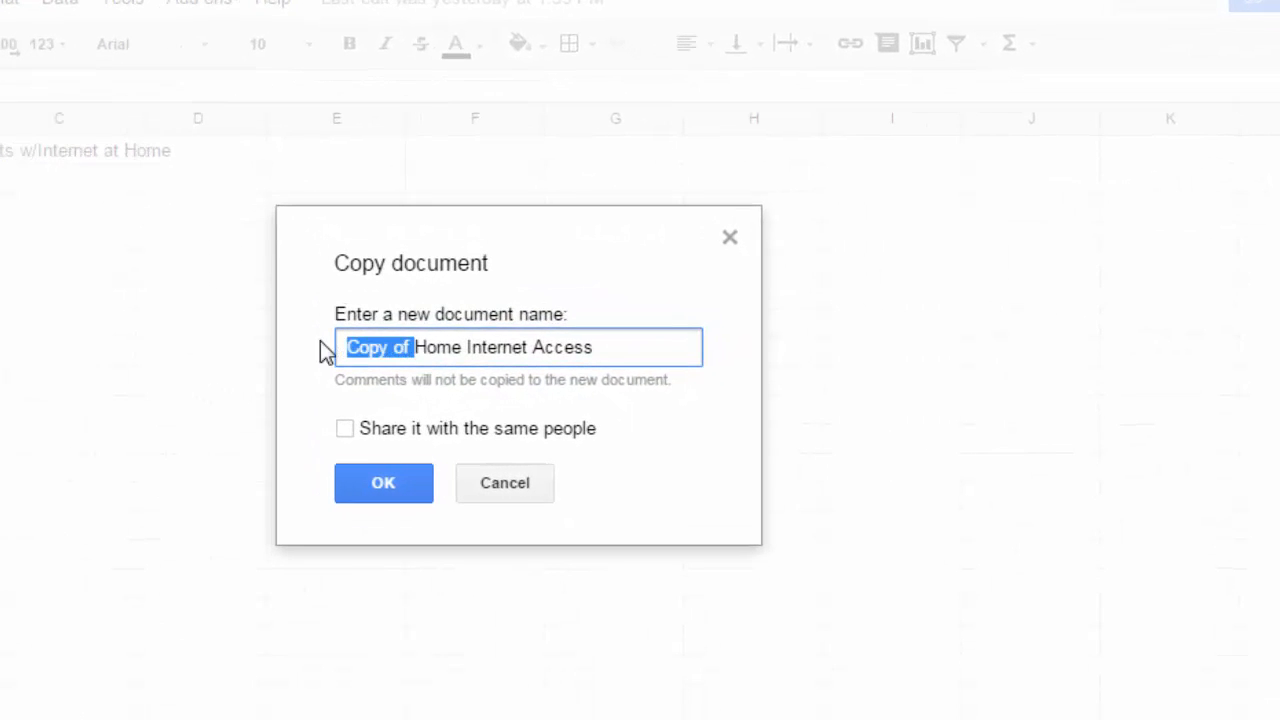
{"action": "key", "text": "BackSpace"}
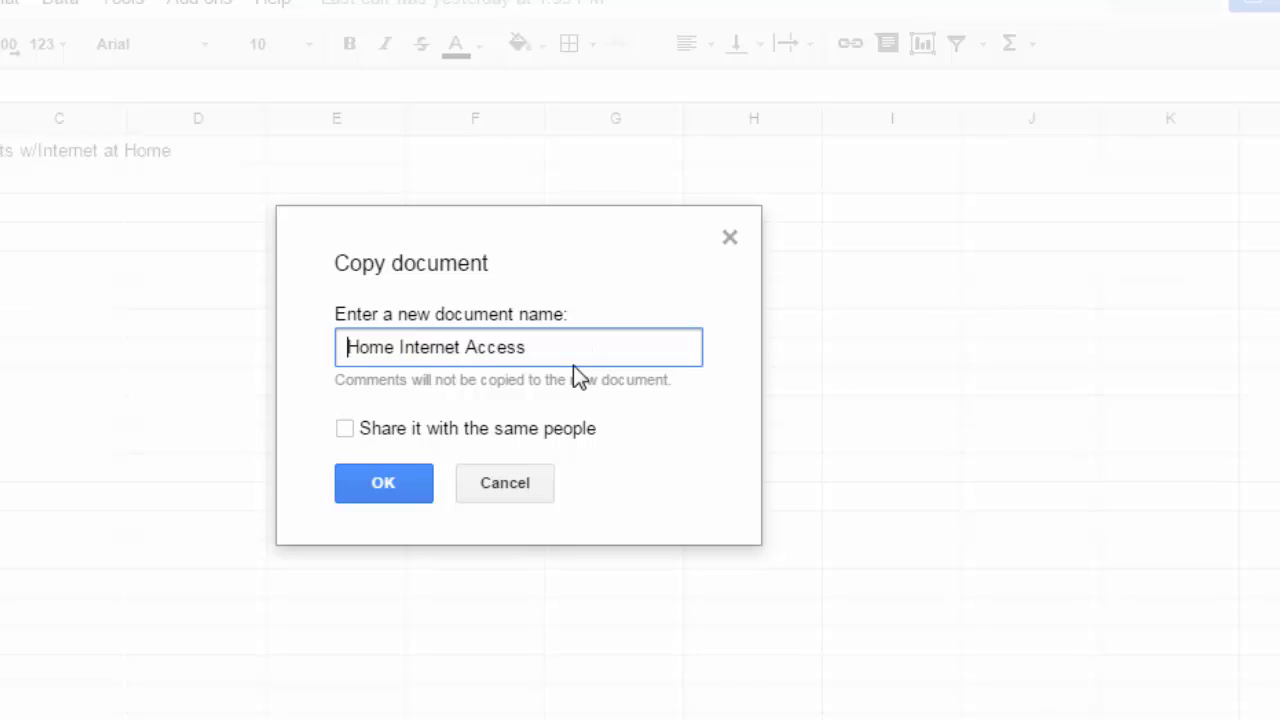
{"action": "left_click", "coordinate": [557, 332]}
{"action": "type", "text": "Graph Practice"}
{"action": "left_click", "coordinate": [425, 483]}
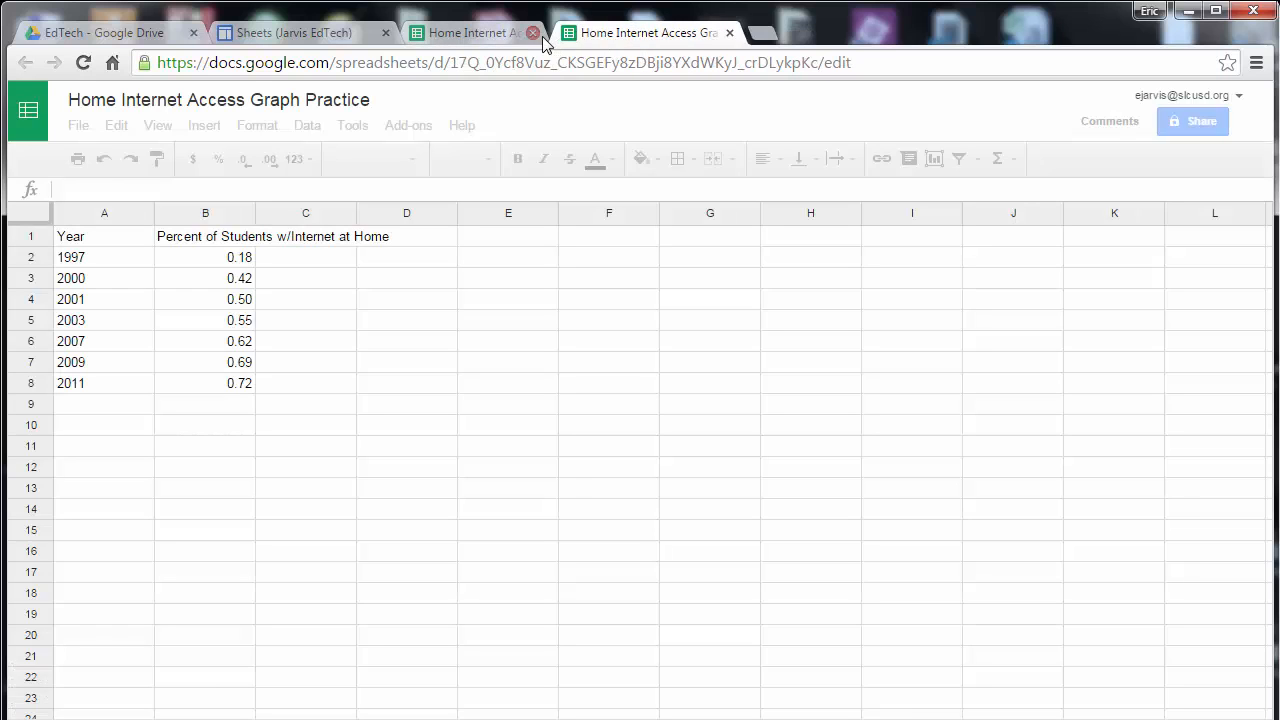
{"action": "left_click", "coordinate": [578, 33]}
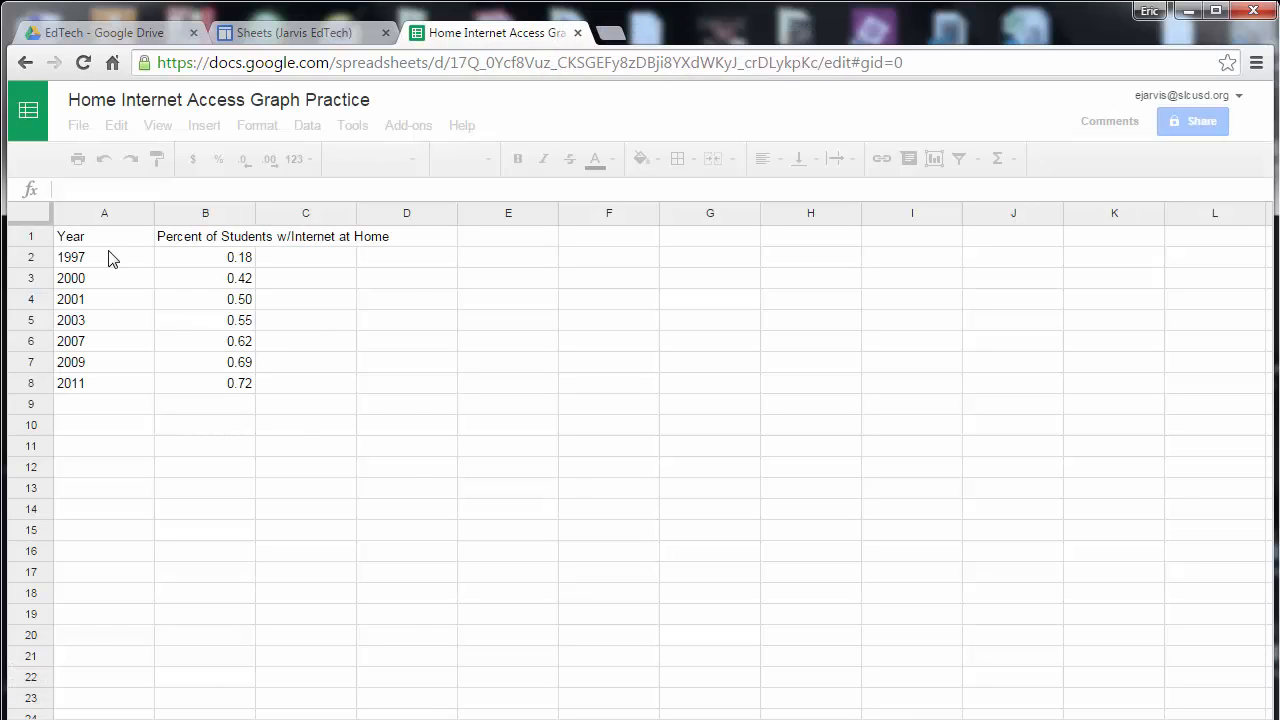
Resize columns A and B so the years fit and column B shows its full header text.
{"action": "left_click_drag", "start_coordinate": [126, 246], "coordinate": [136, 216]}
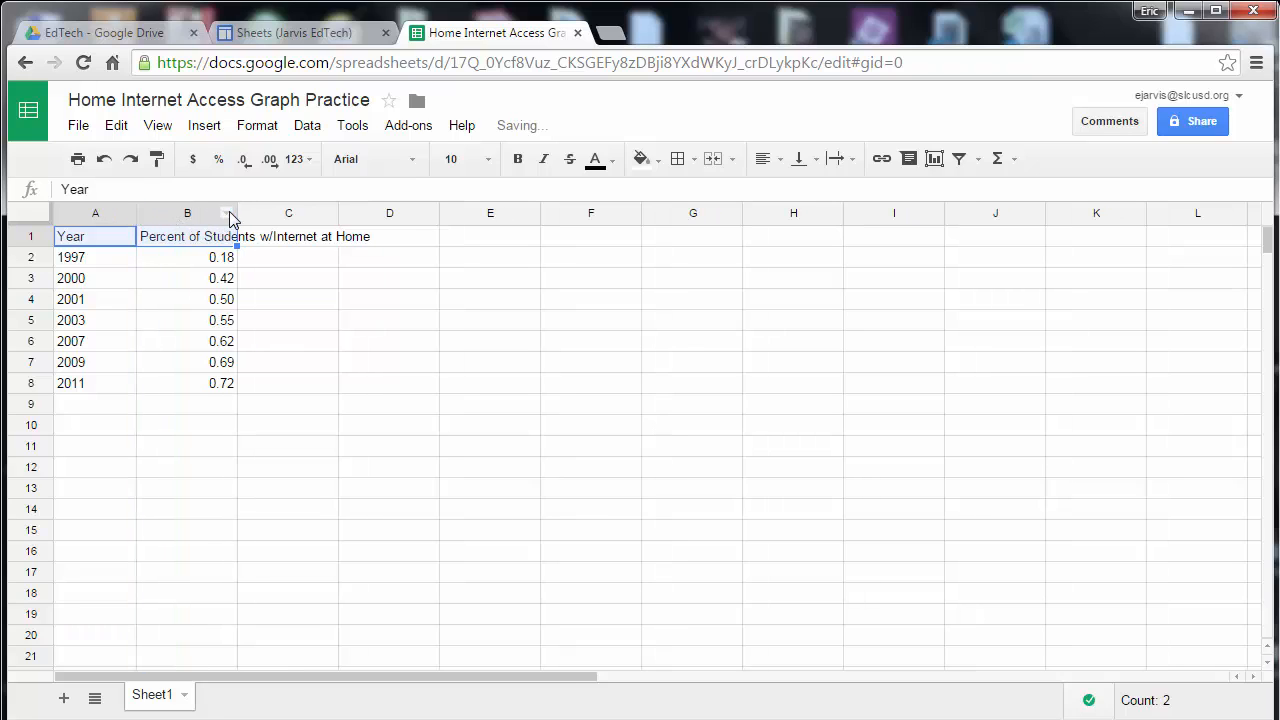
{"action": "left_click_drag", "start_coordinate": [237, 214], "coordinate": [273, 216]}
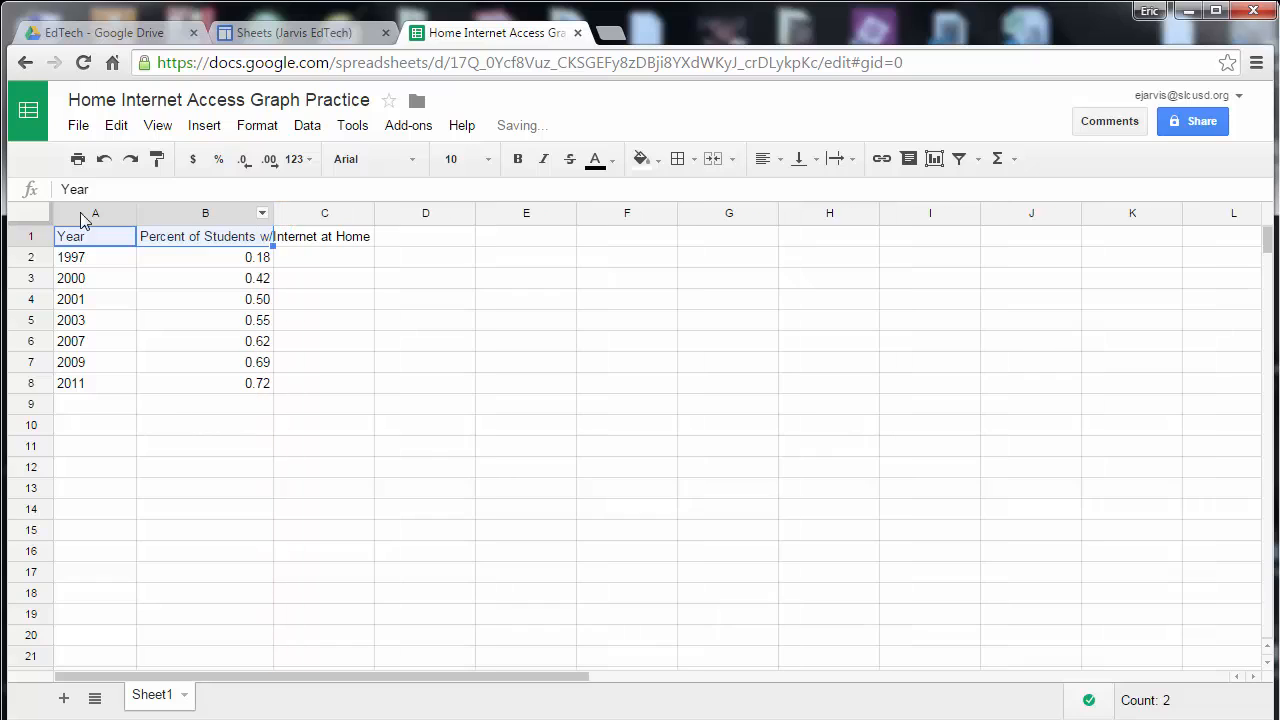
{"action": "left_click", "coordinate": [28, 213]}
{"action": "double_click", "coordinate": [135, 214]}
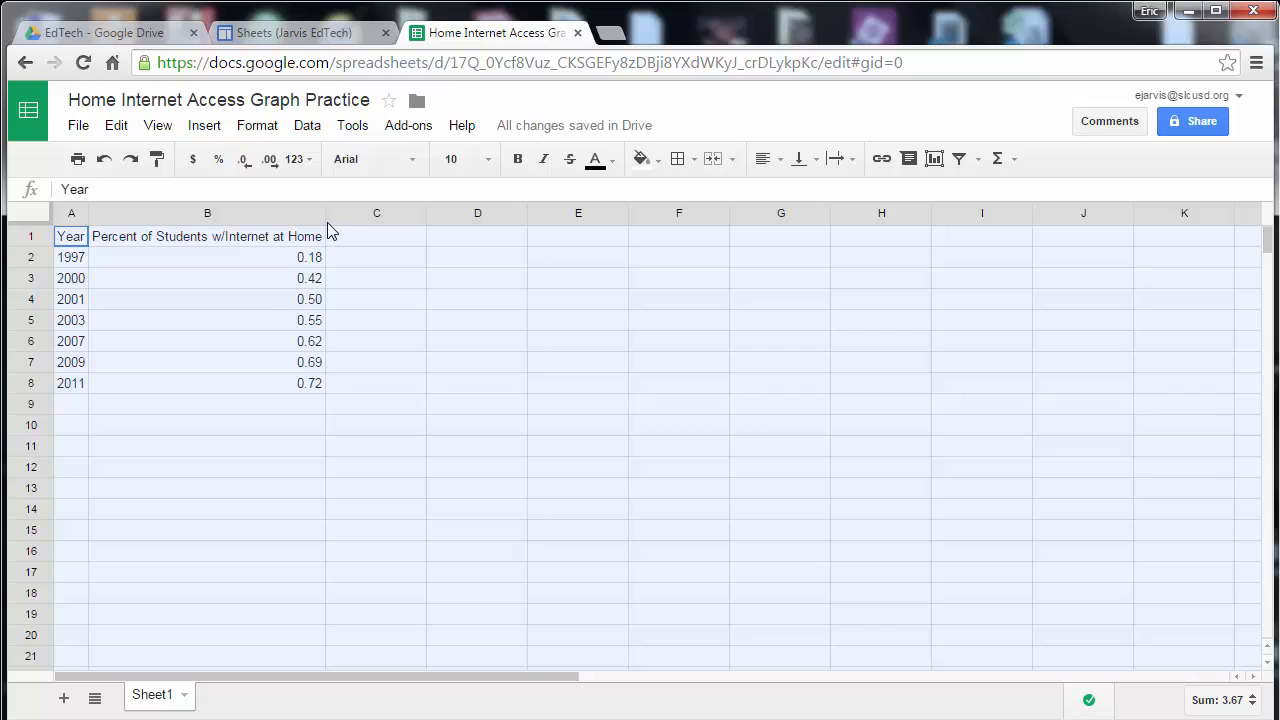
{"action": "left_click_drag", "start_coordinate": [324, 226], "coordinate": [242, 226]}
{"action": "left_click", "coordinate": [268, 277]}
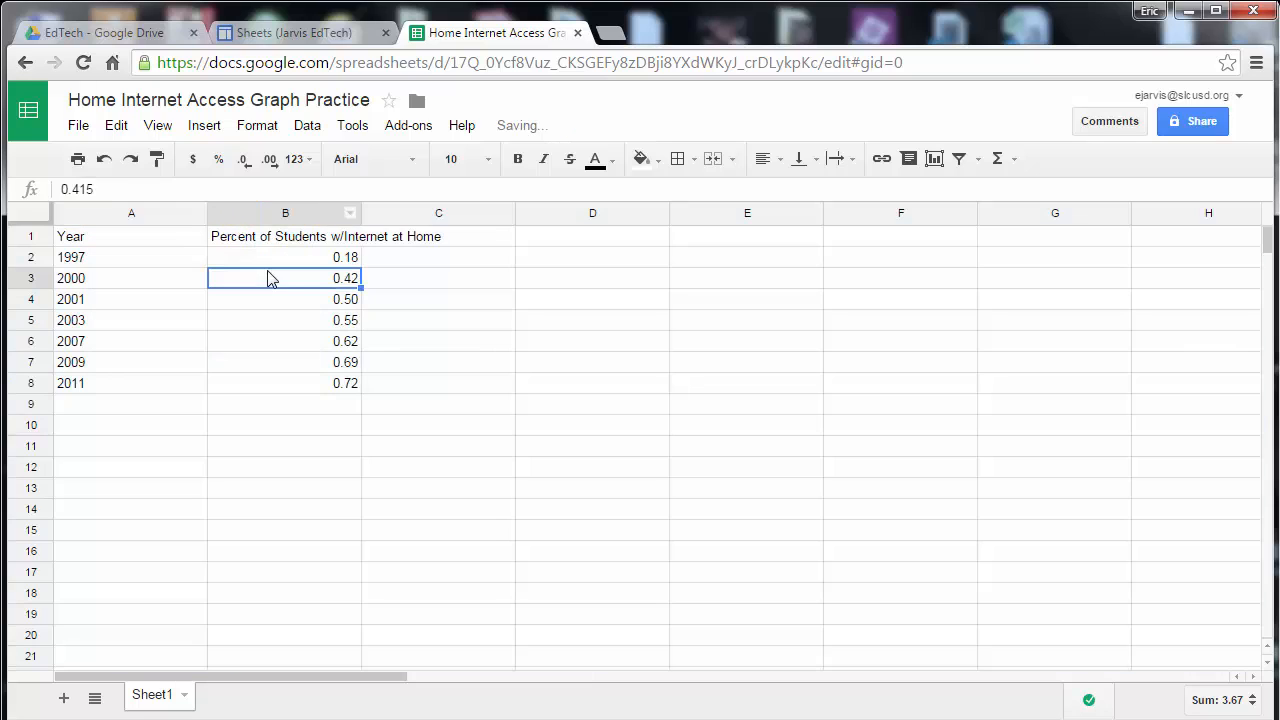
{"action": "left_click", "coordinate": [267, 245]}
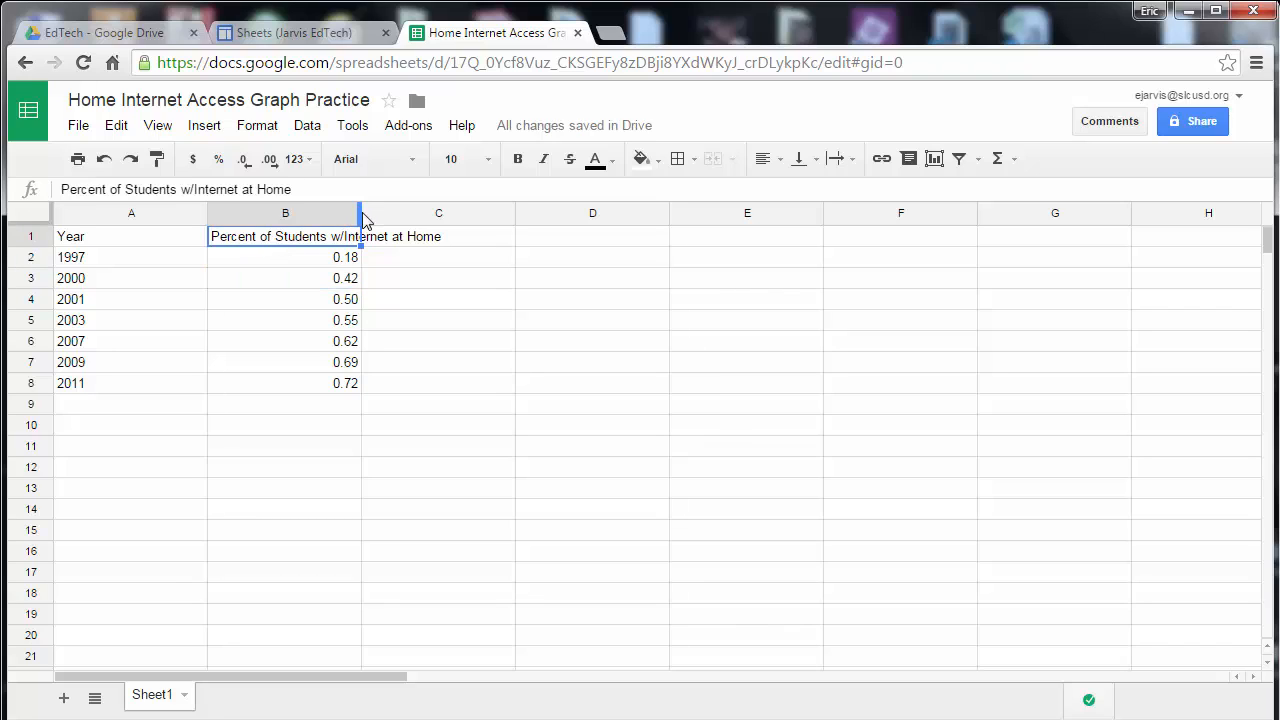
{"action": "left_click_drag", "start_coordinate": [360, 220], "coordinate": [438, 218]}
Center-align the values in B2:B8.
{"action": "left_click_drag", "start_coordinate": [390, 259], "coordinate": [397, 383]}
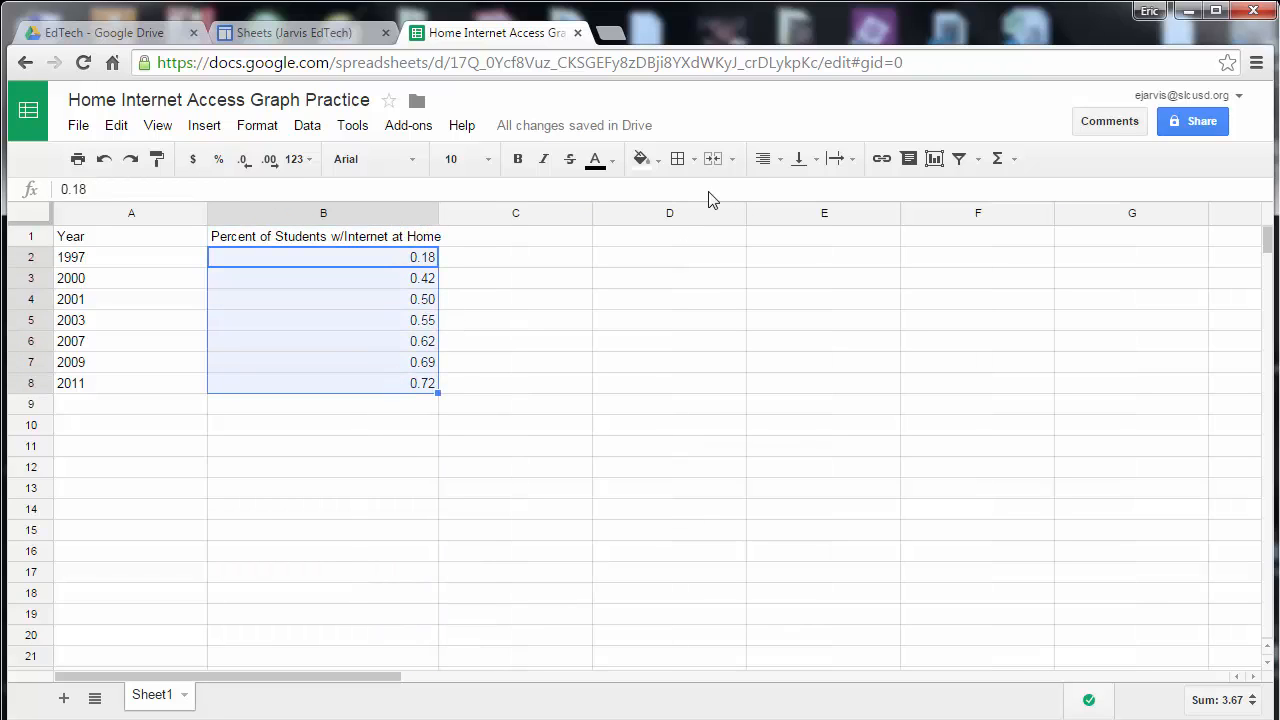
{"action": "left_click", "coordinate": [781, 160]}
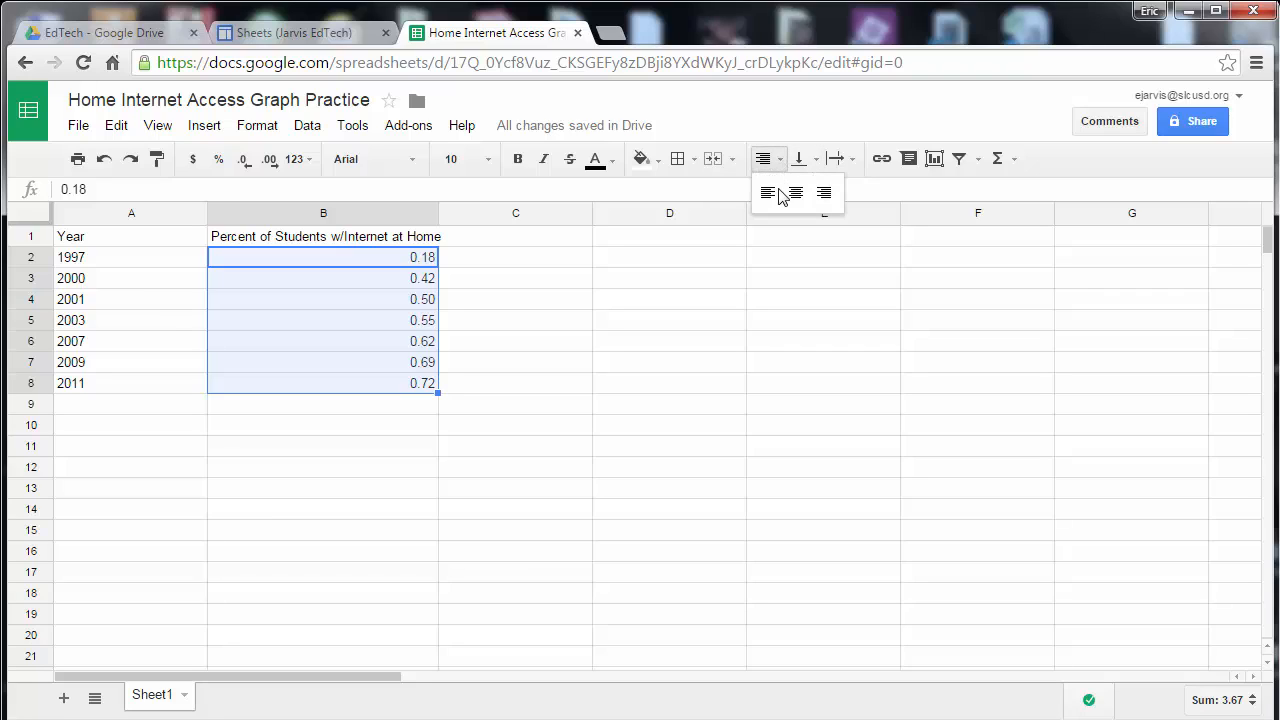
{"action": "left_click", "coordinate": [797, 191]}
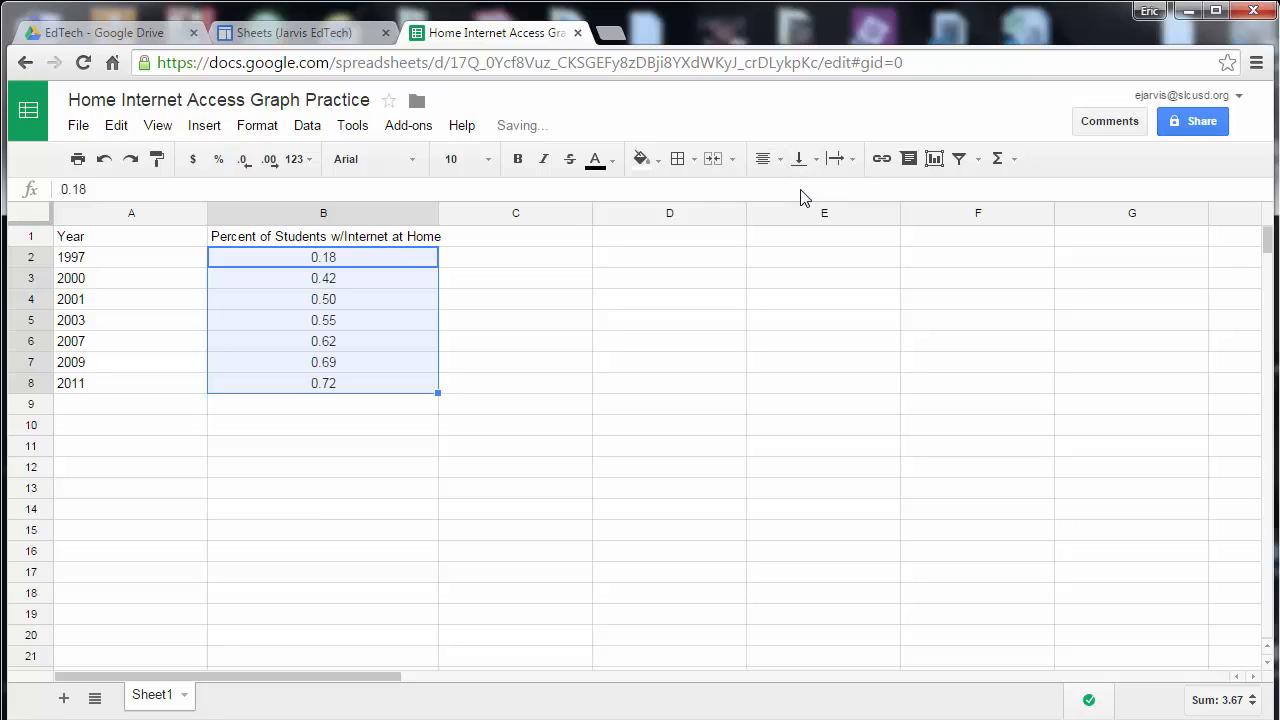
Apply all borders to the data range A1:B8.
{"action": "left_click", "coordinate": [128, 245]}
{"action": "left_click_drag", "start_coordinate": [128, 245], "coordinate": [410, 388]}
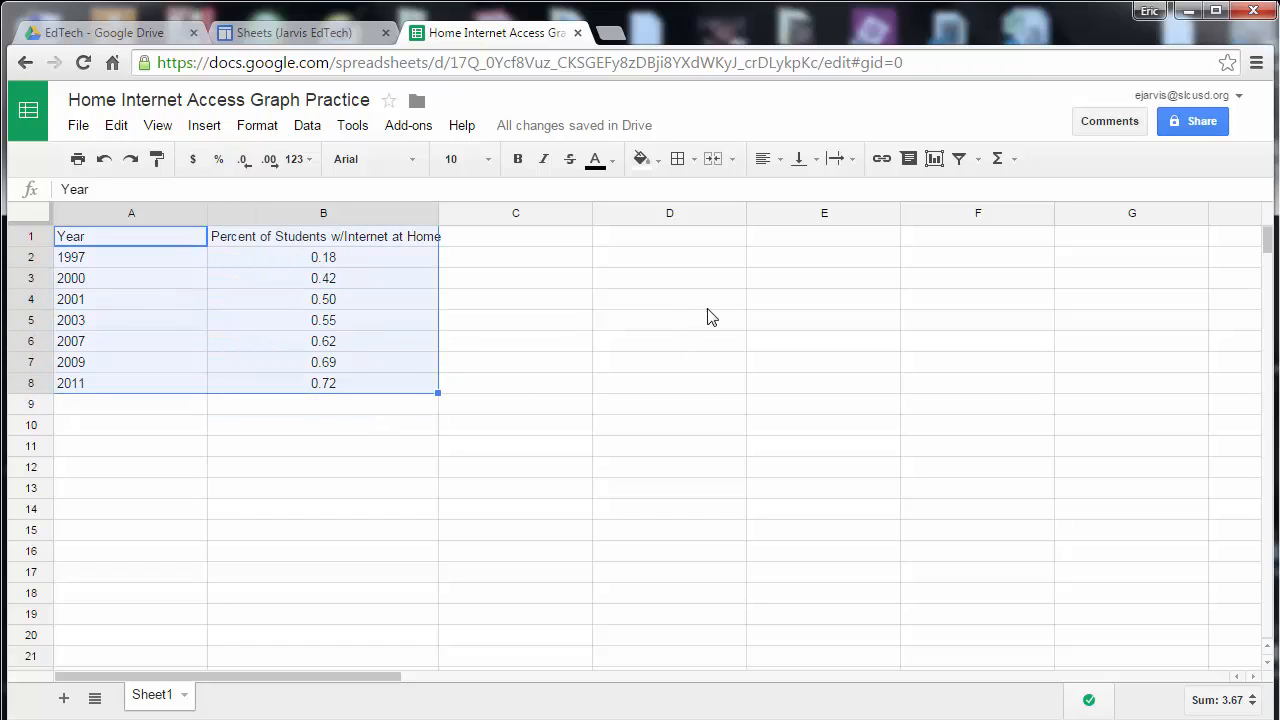
{"action": "left_click", "coordinate": [678, 160]}
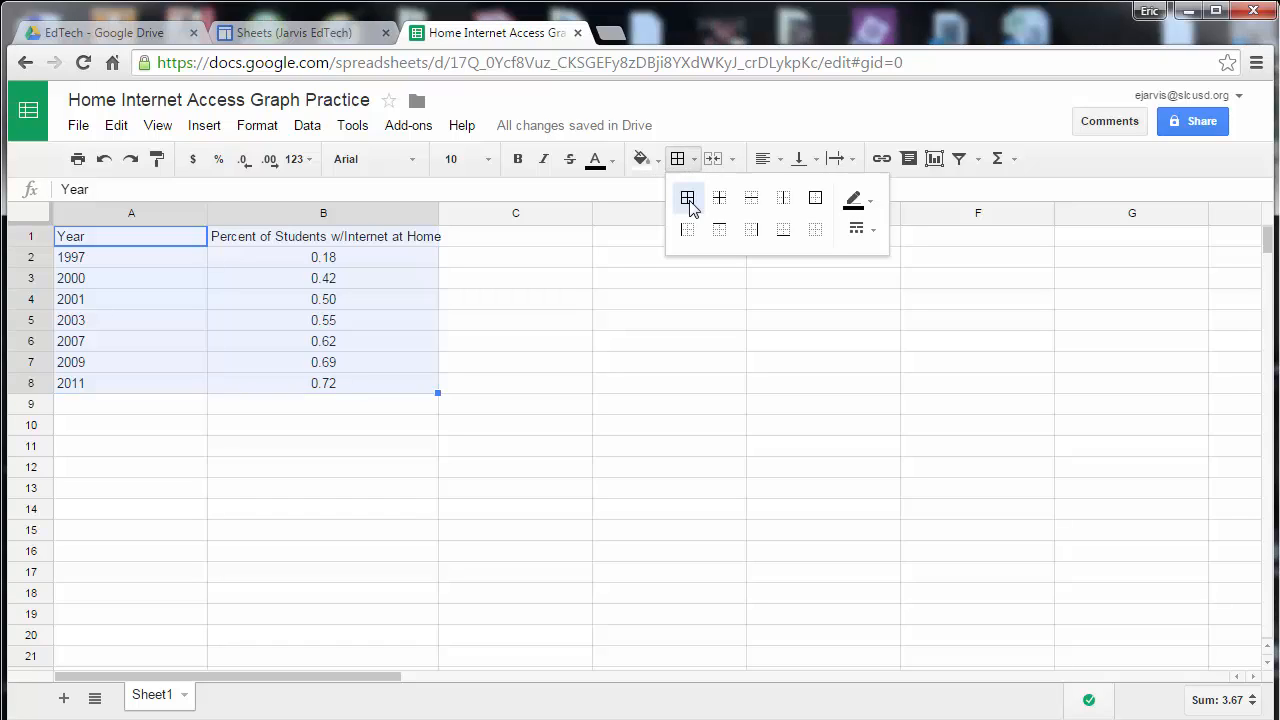
{"action": "left_click", "coordinate": [687, 198]}
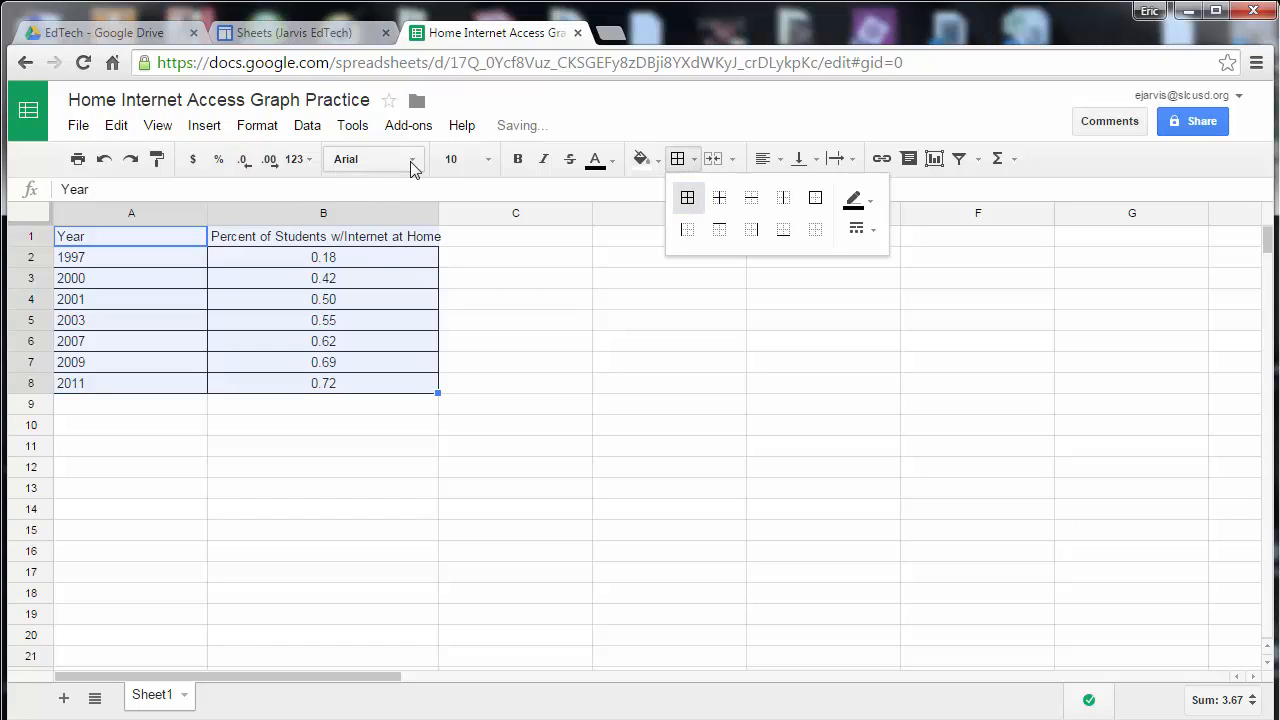
Decrease the decimal places of the values in B2:B8 twice.
{"action": "left_click", "coordinate": [349, 262]}
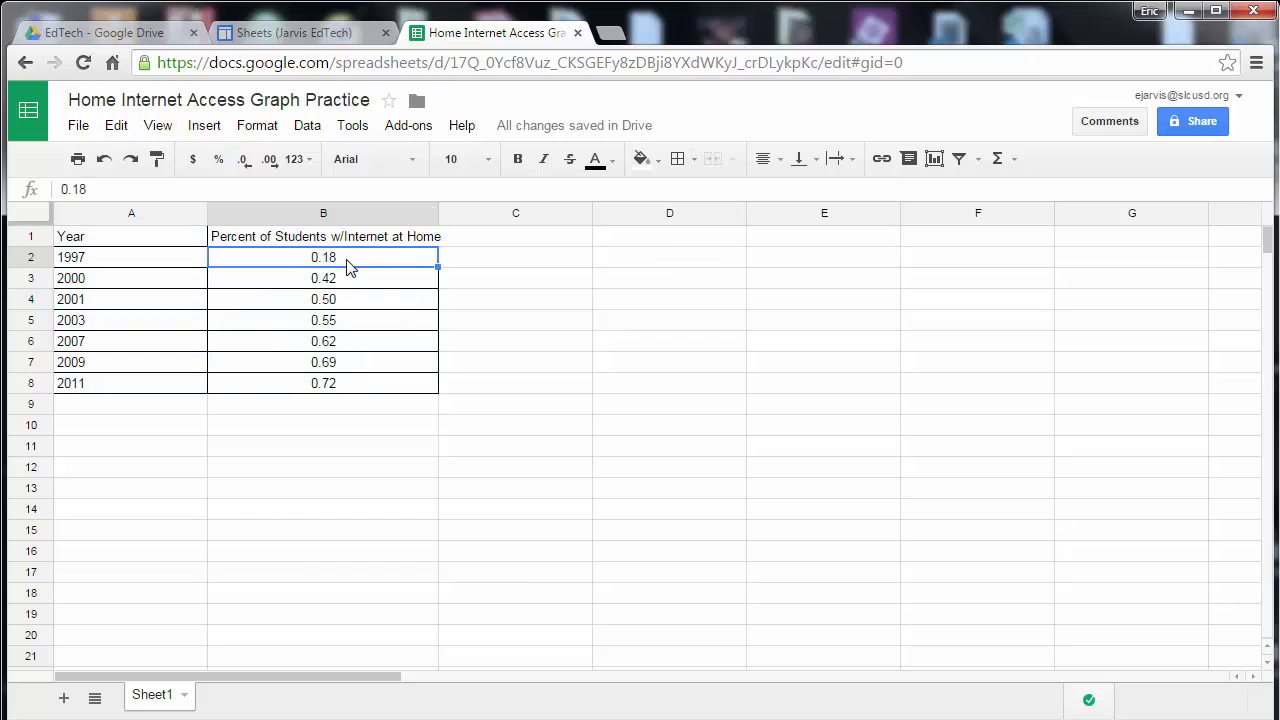
{"action": "left_click_drag", "start_coordinate": [355, 276], "coordinate": [346, 383]}
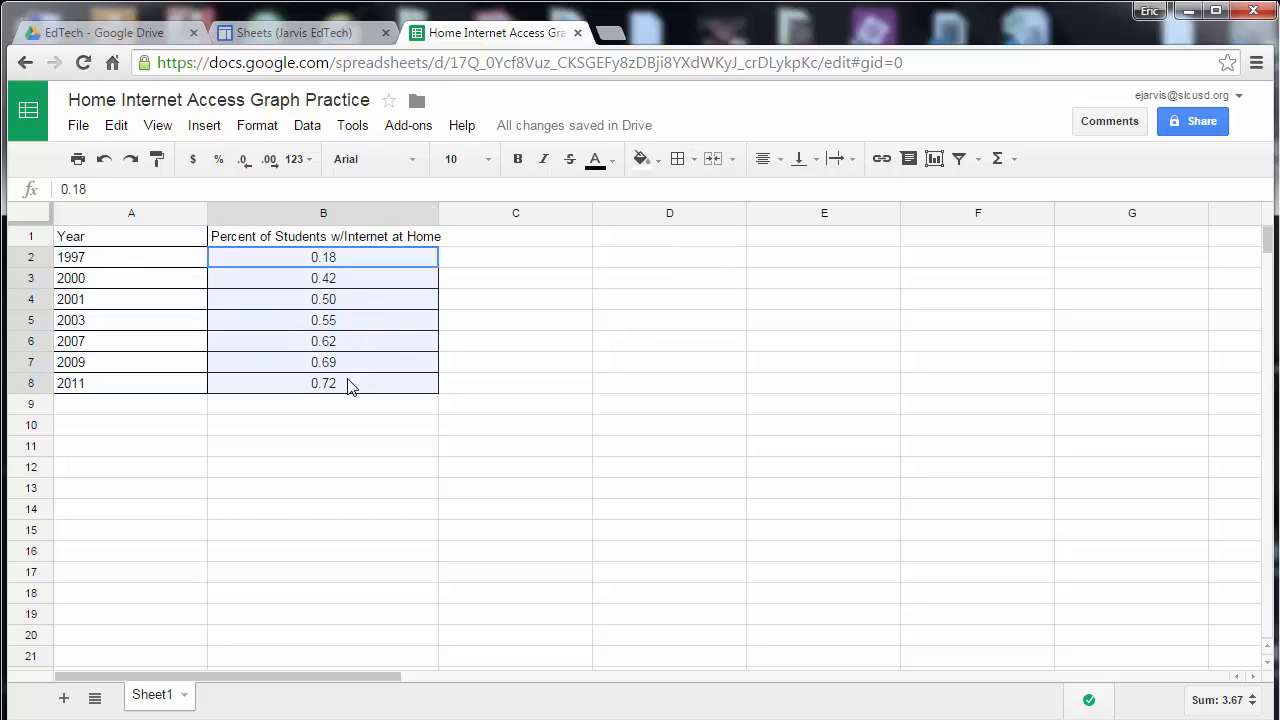
{"action": "left_click", "coordinate": [296, 160]}
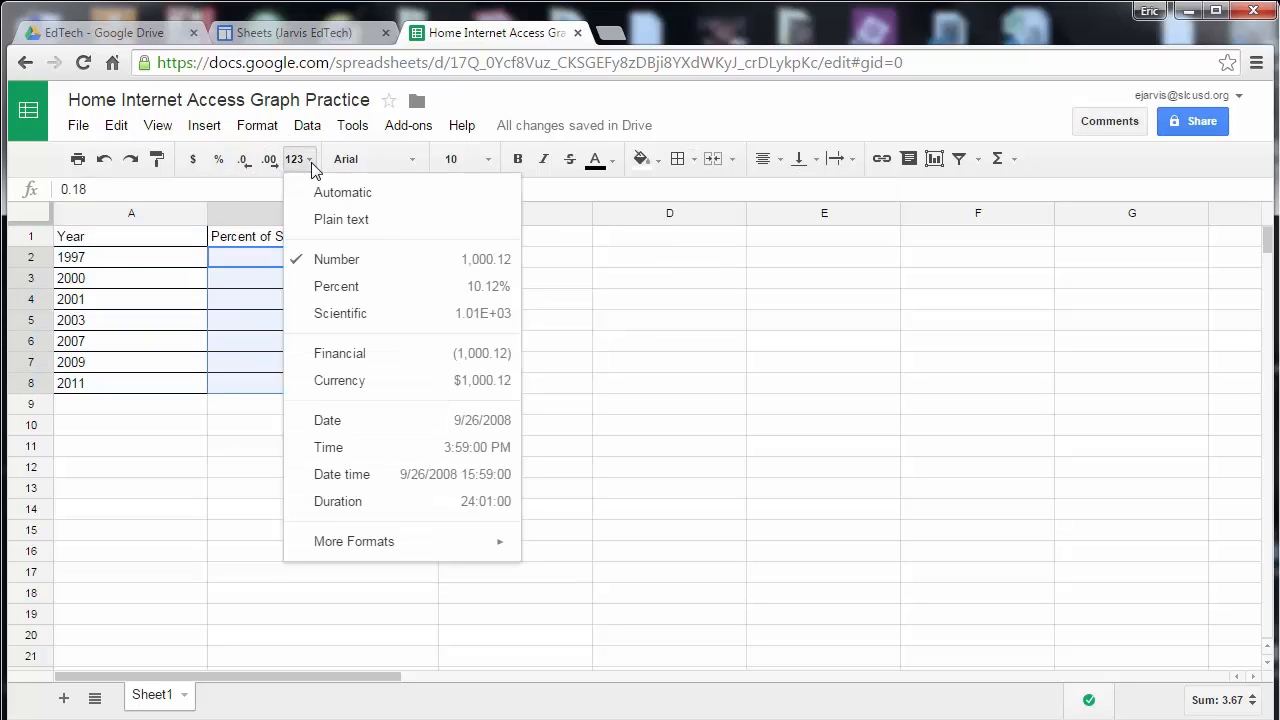
{"action": "left_click", "coordinate": [252, 190]}
{"action": "left_click", "coordinate": [246, 164]}
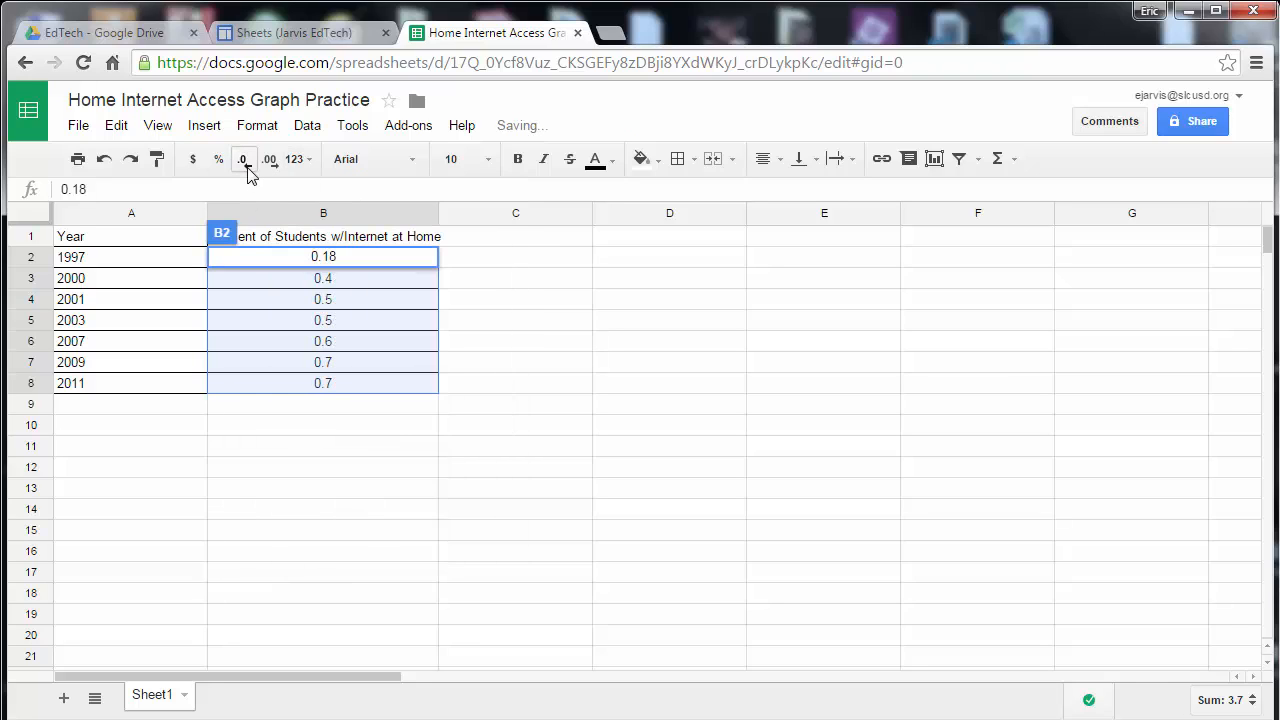
{"action": "left_click", "coordinate": [246, 164]}
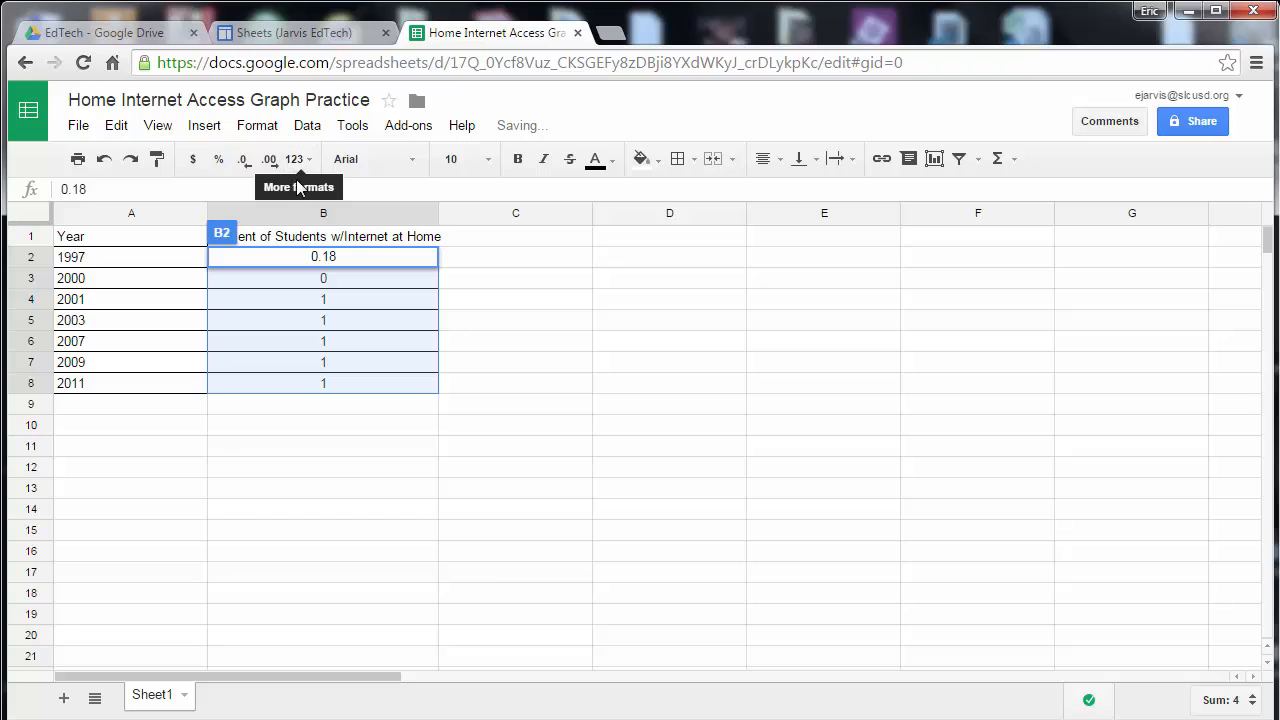
Increase the decimal places of the values in B2:B8 to three.
{"action": "left_click", "coordinate": [270, 164]}
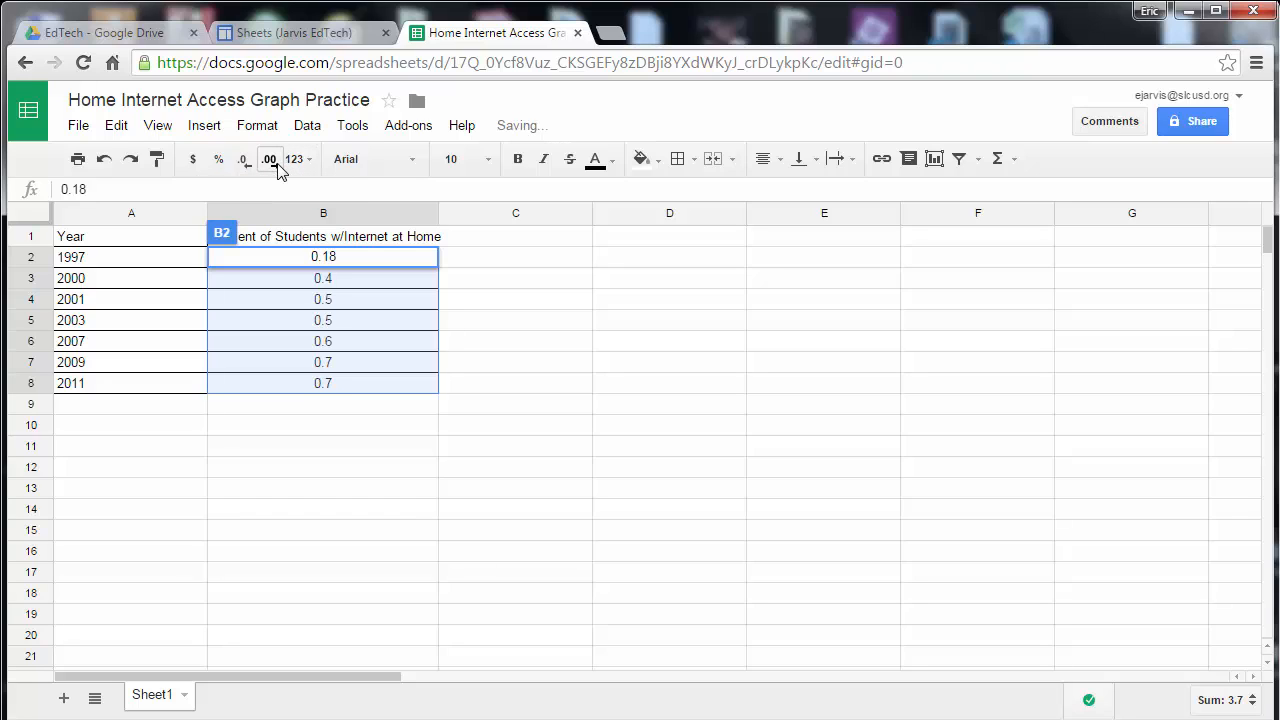
{"action": "left_click", "coordinate": [270, 160]}
{"action": "left_click", "coordinate": [279, 165]}
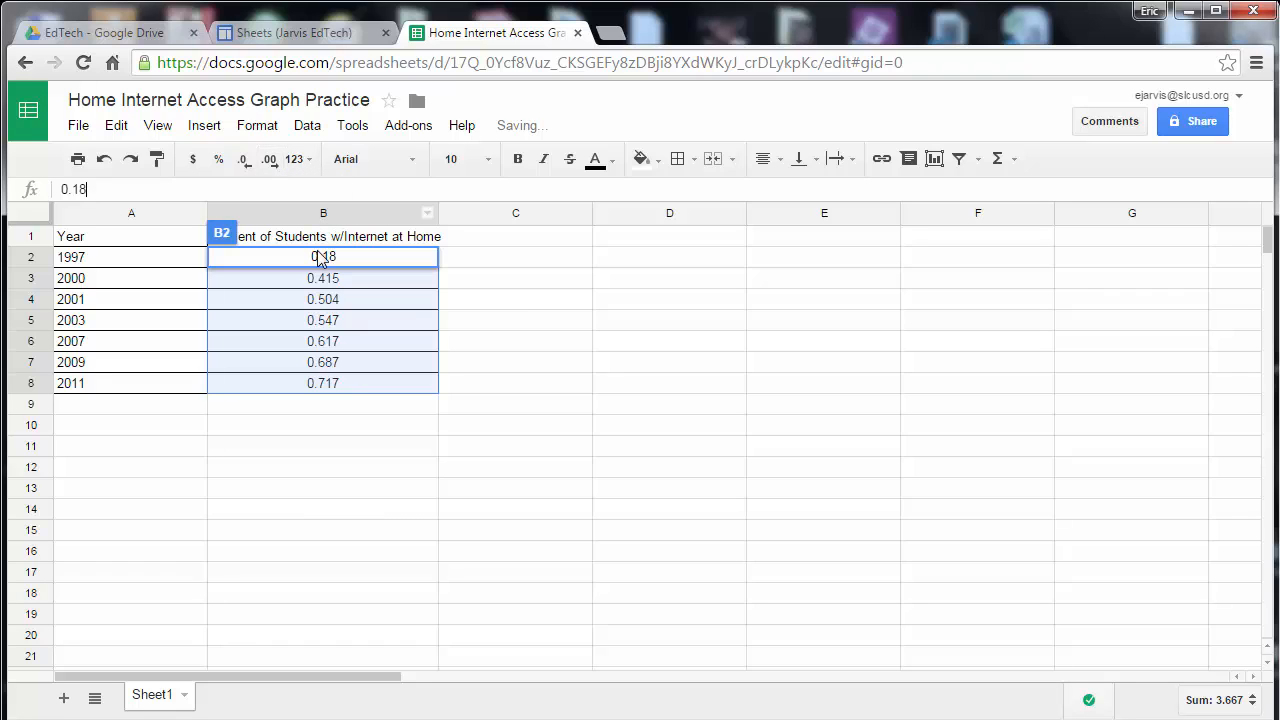
Format the values in B2:B8 as Percent.
{"action": "left_click", "coordinate": [484, 344]}
{"action": "left_click_drag", "start_coordinate": [392, 265], "coordinate": [386, 380]}
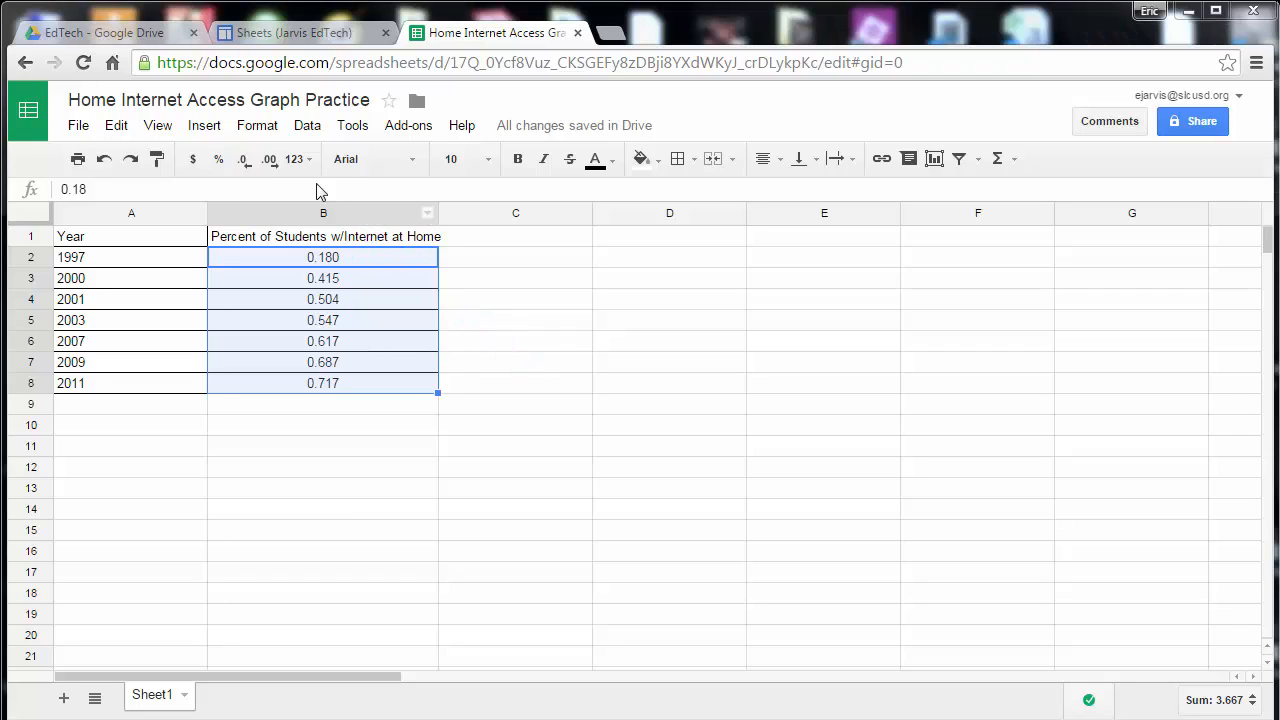
{"action": "left_click", "coordinate": [295, 160]}
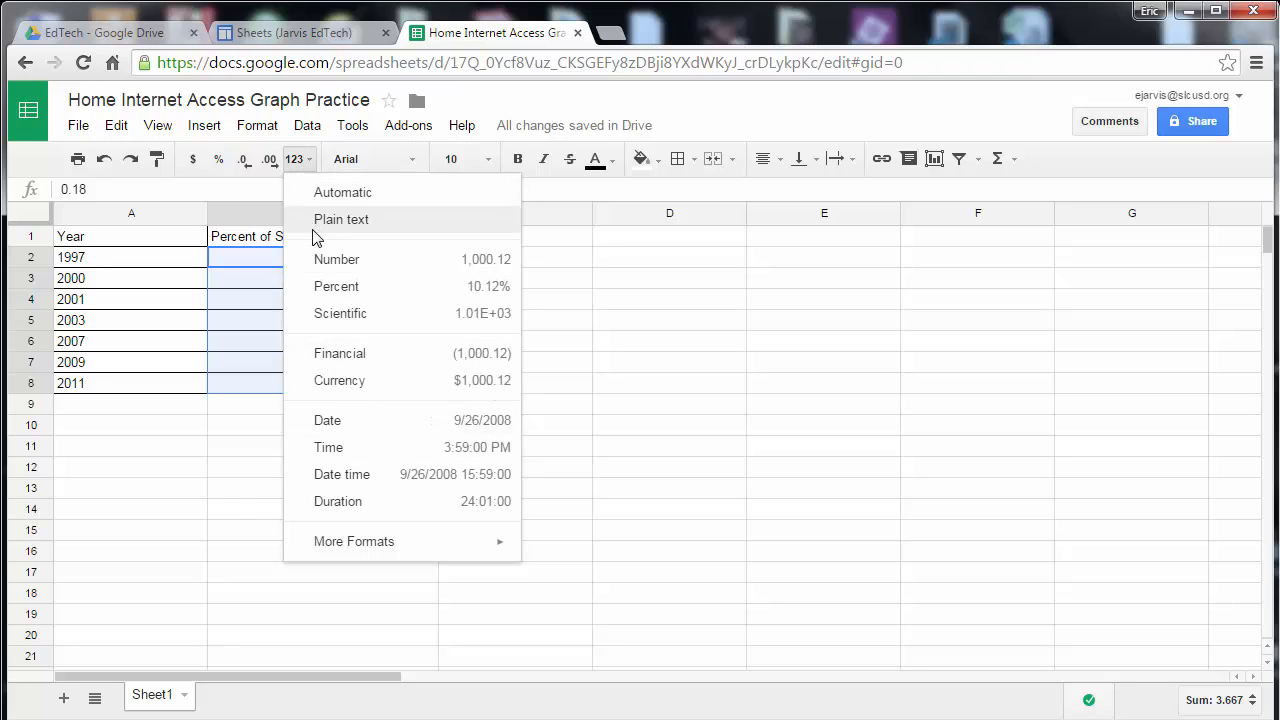
{"action": "left_click", "coordinate": [355, 290]}
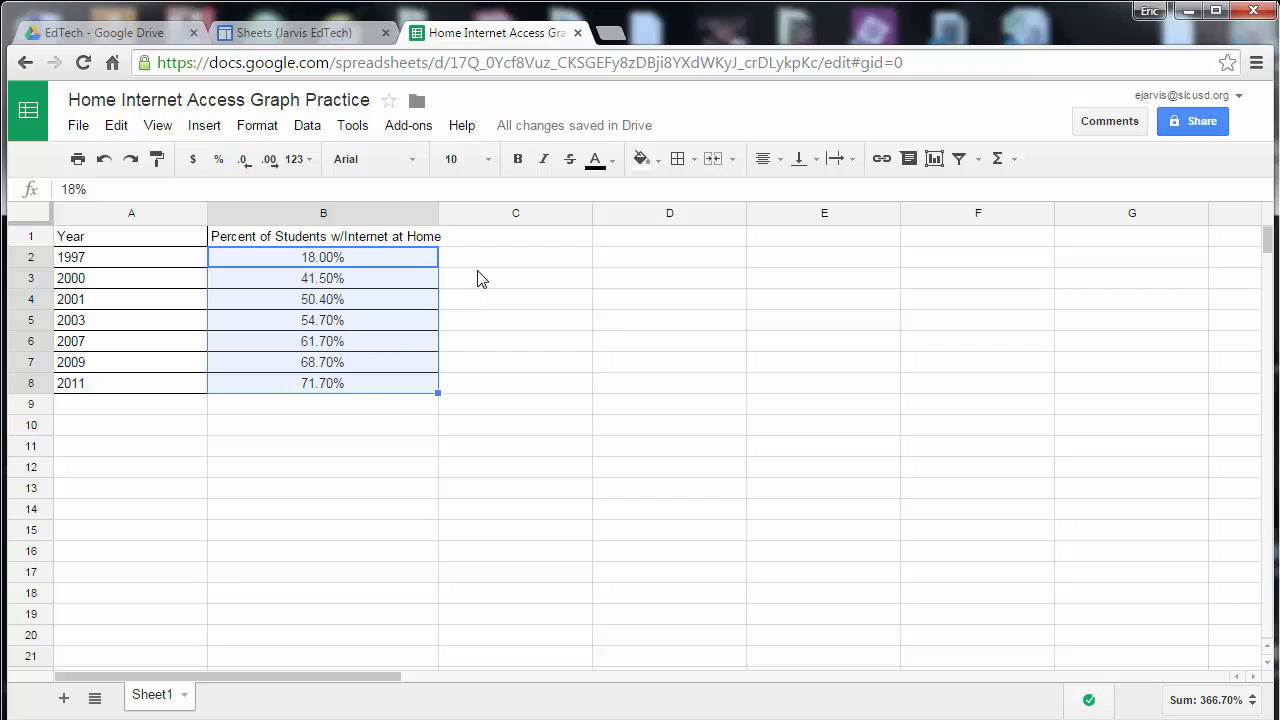
Reduce the percentages in B2:B8 to one decimal place.
{"action": "left_click_drag", "start_coordinate": [553, 268], "coordinate": [346, 282]}
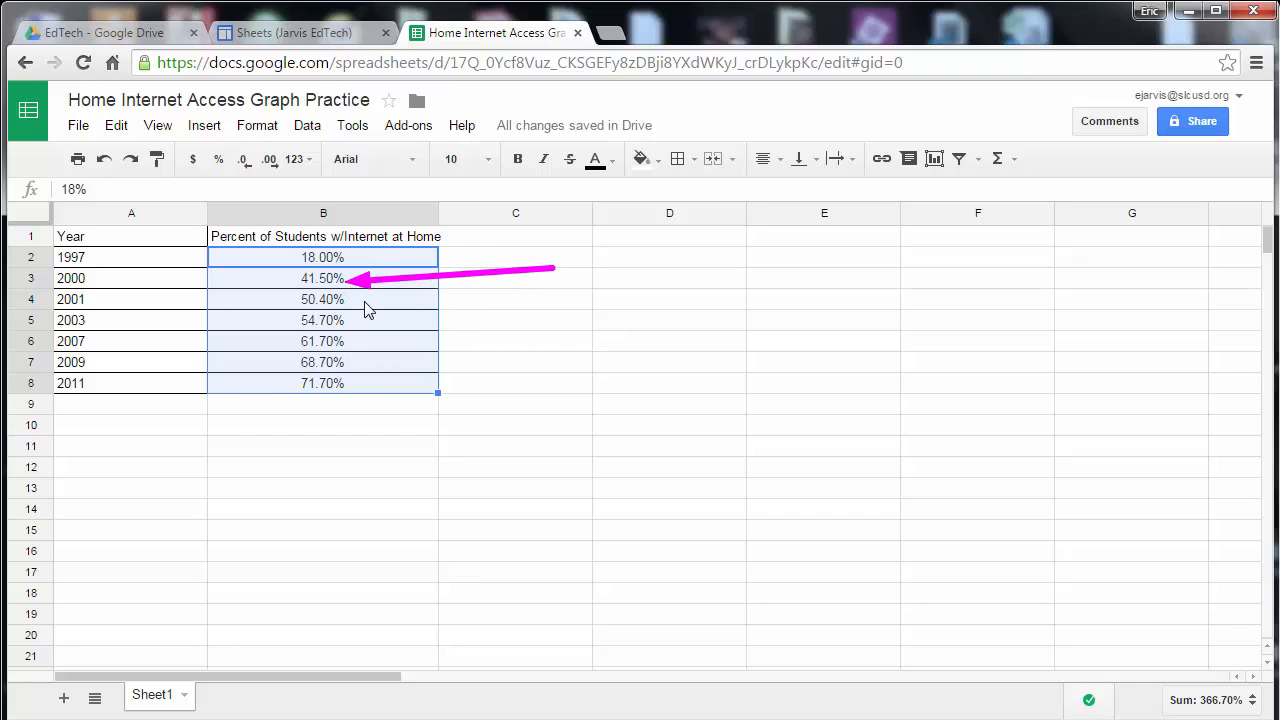
{"action": "left_click", "coordinate": [246, 160]}
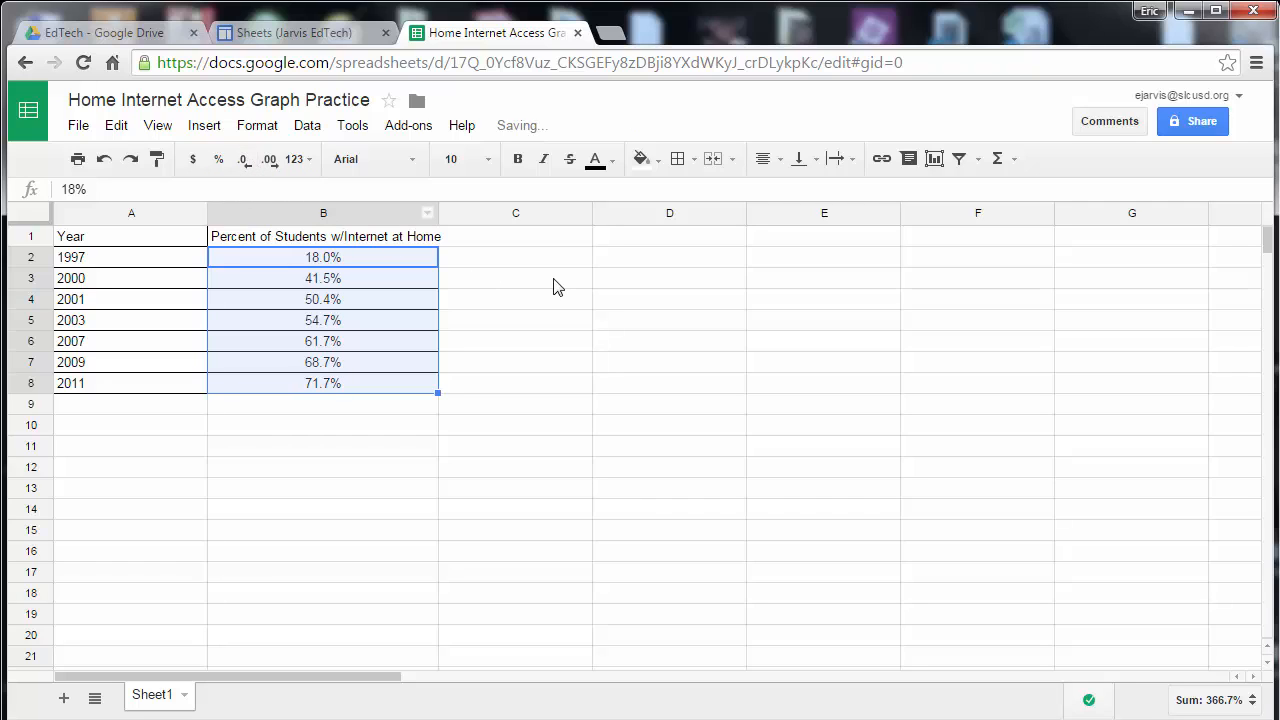
{"action": "left_click_drag", "start_coordinate": [401, 280], "coordinate": [352, 287]}
{"action": "left_click_drag", "start_coordinate": [560, 280], "coordinate": [543, 311]}
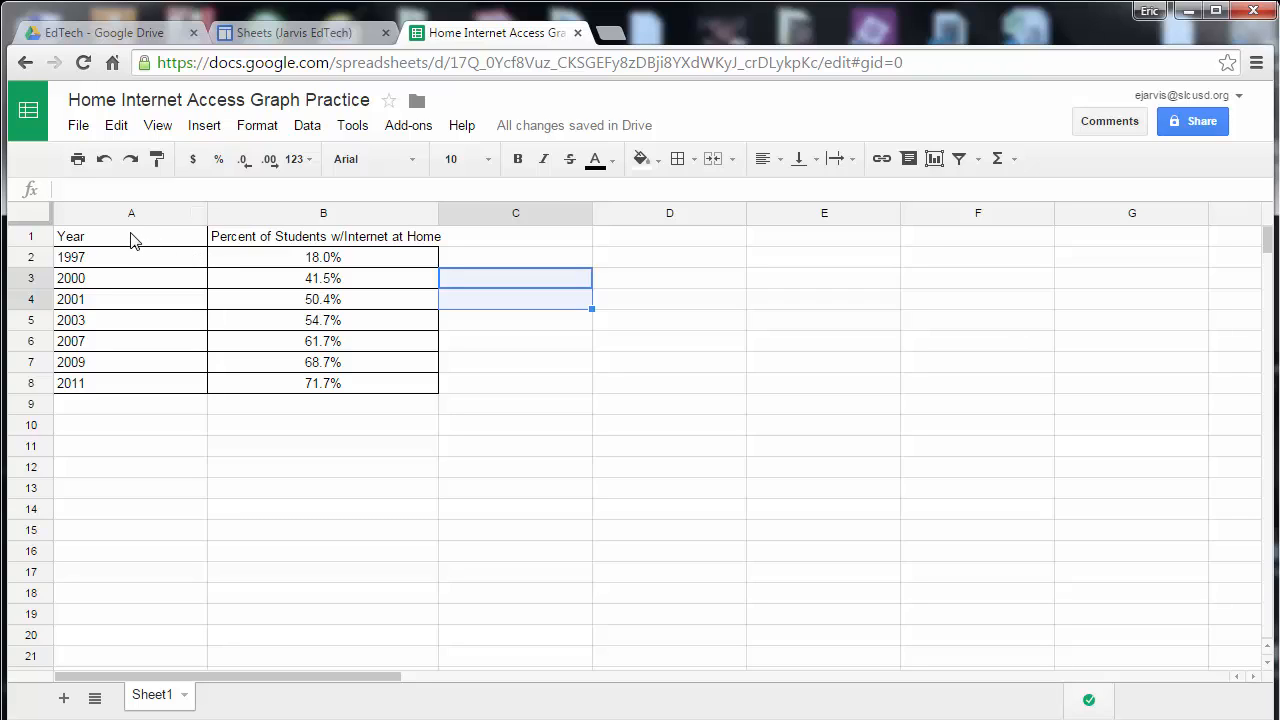
Select A1:B8 and open a new chart, previewing the recommended chart styles.
{"action": "left_click_drag", "start_coordinate": [135, 240], "coordinate": [348, 392]}
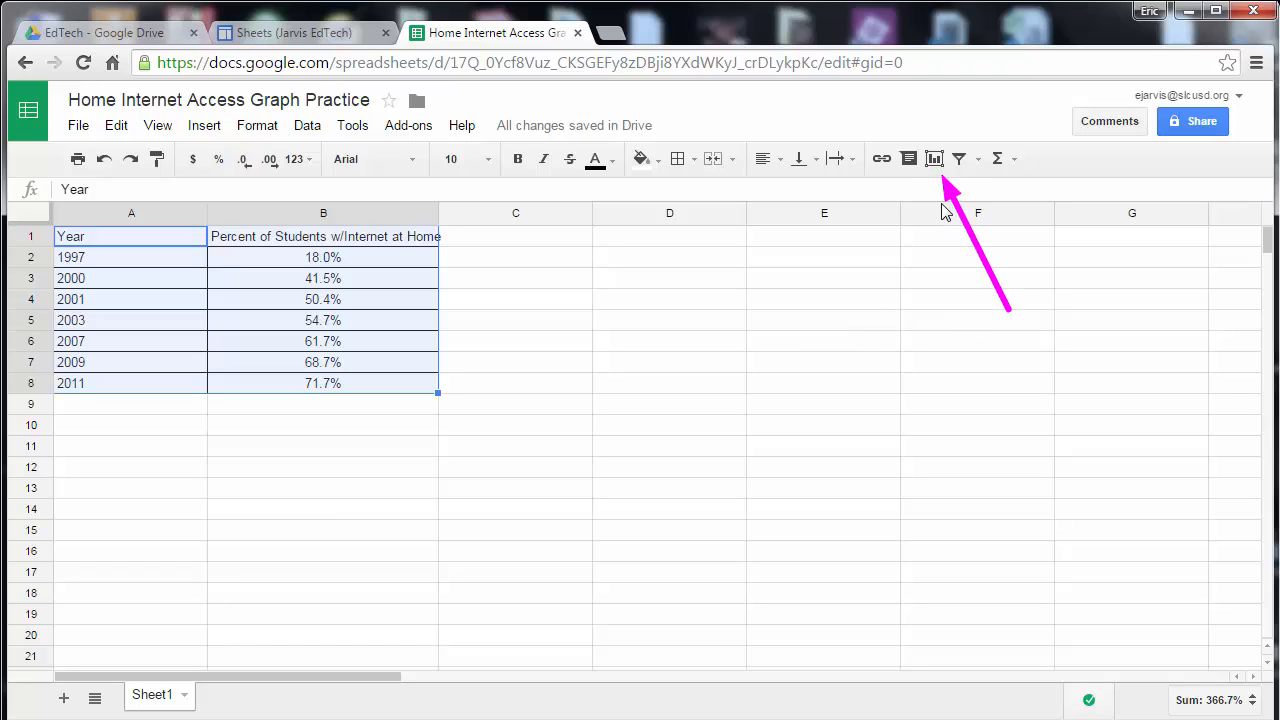
{"action": "left_click", "coordinate": [934, 160]}
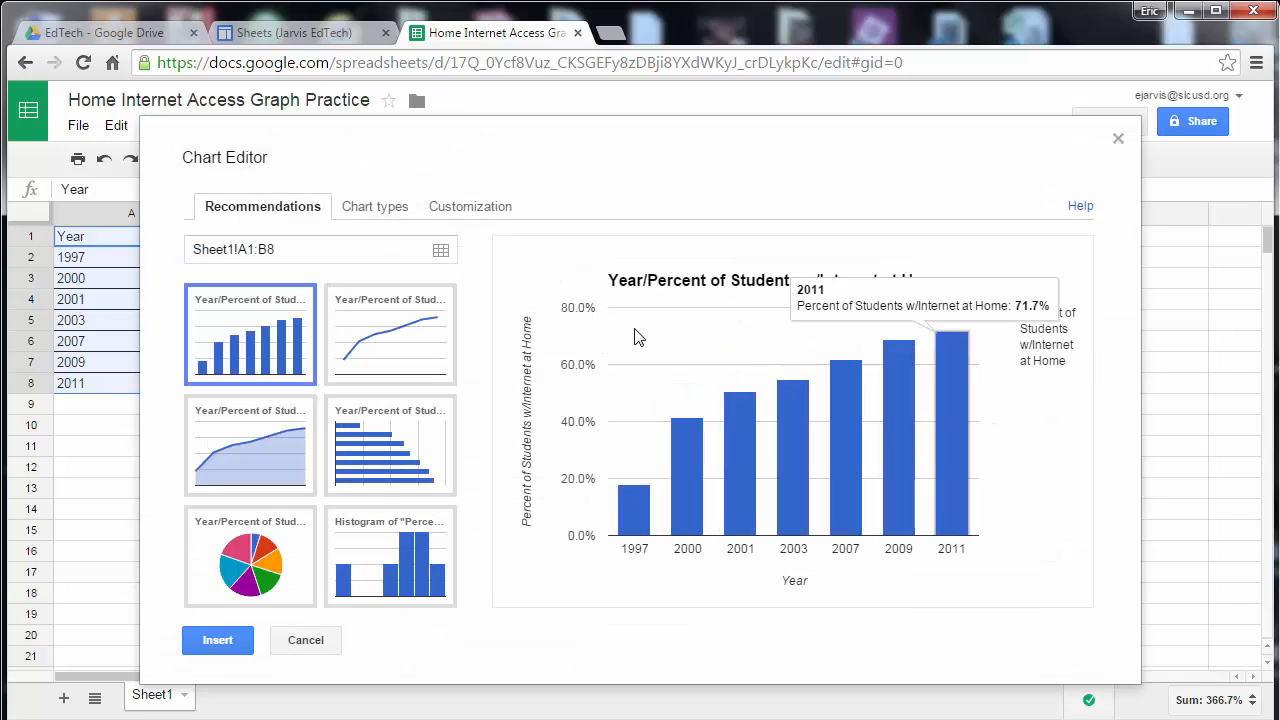
{"action": "left_click", "coordinate": [428, 350]}
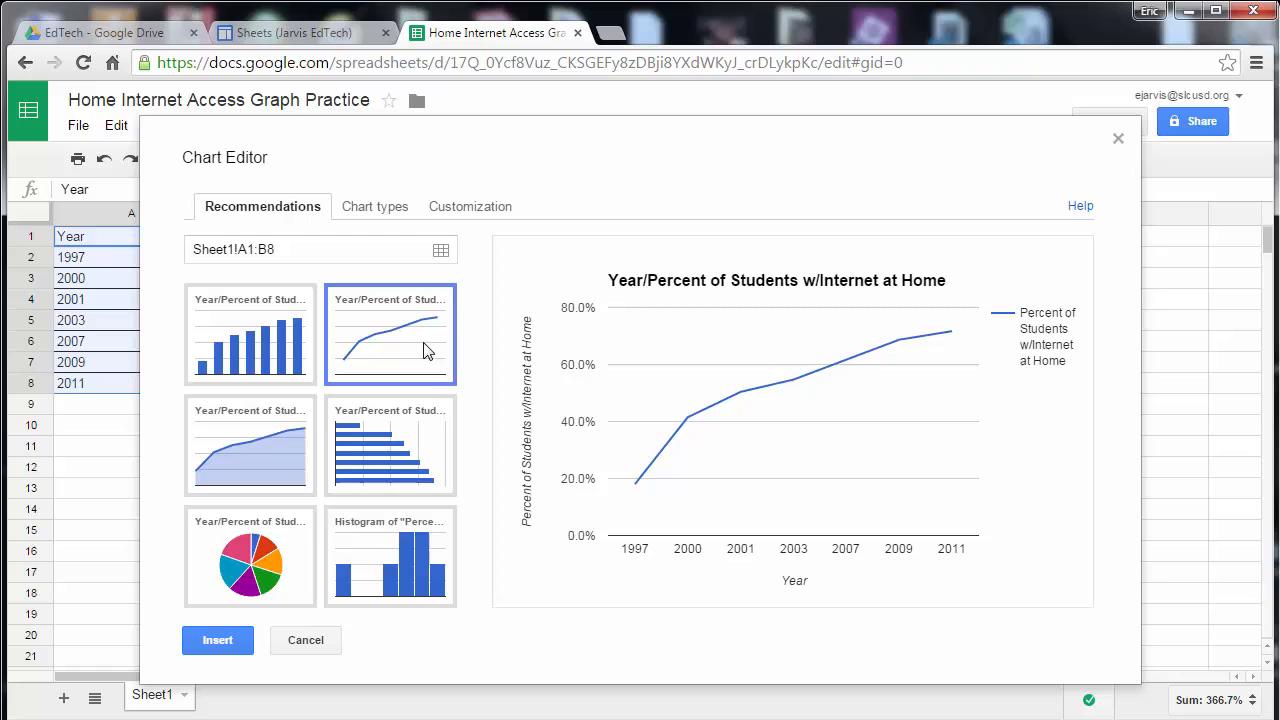
{"action": "left_click", "coordinate": [407, 464]}
{"action": "left_click", "coordinate": [394, 545]}
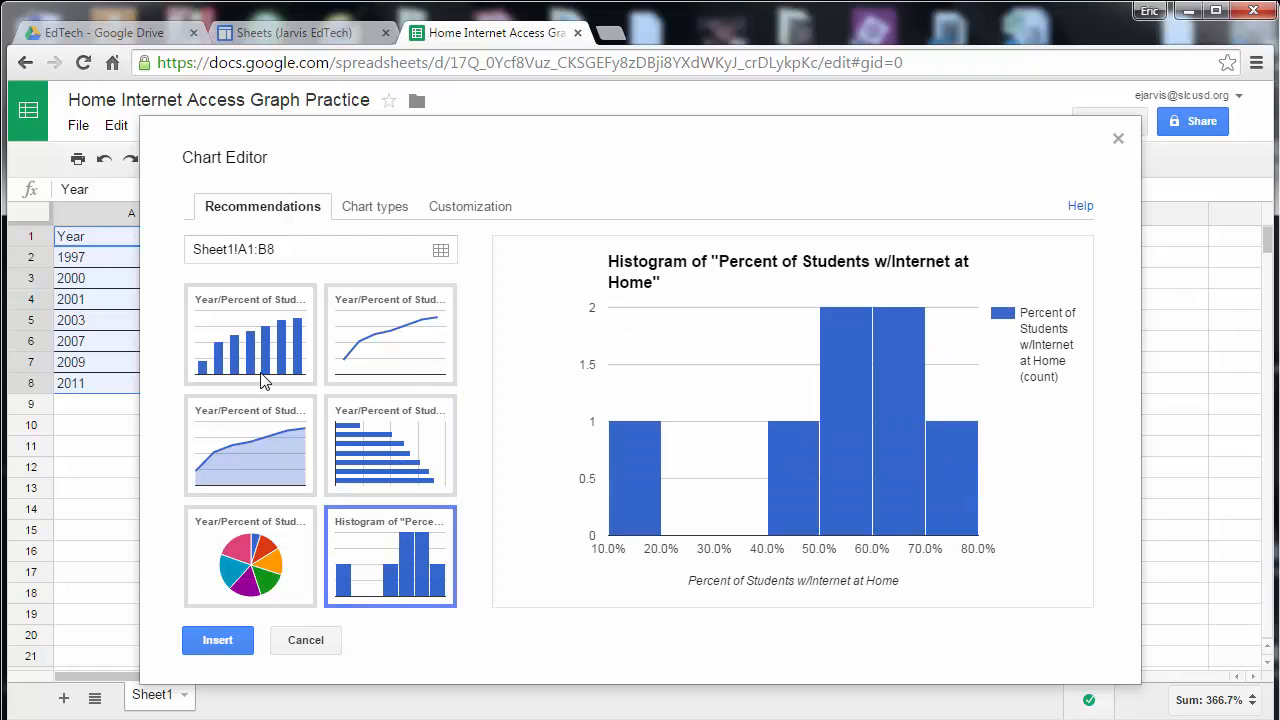
{"action": "left_click", "coordinate": [262, 355]}
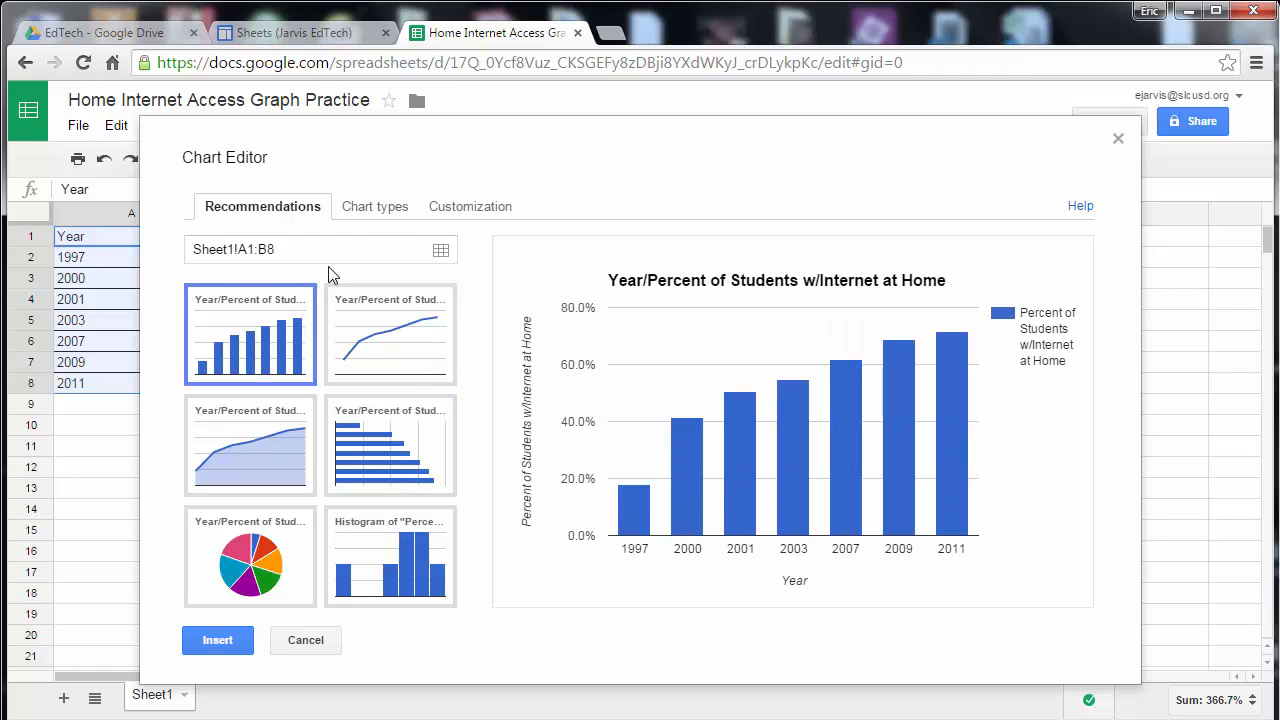
Review the chart types and customization options and insert the recommended column chart.
{"action": "left_click", "coordinate": [375, 208]}
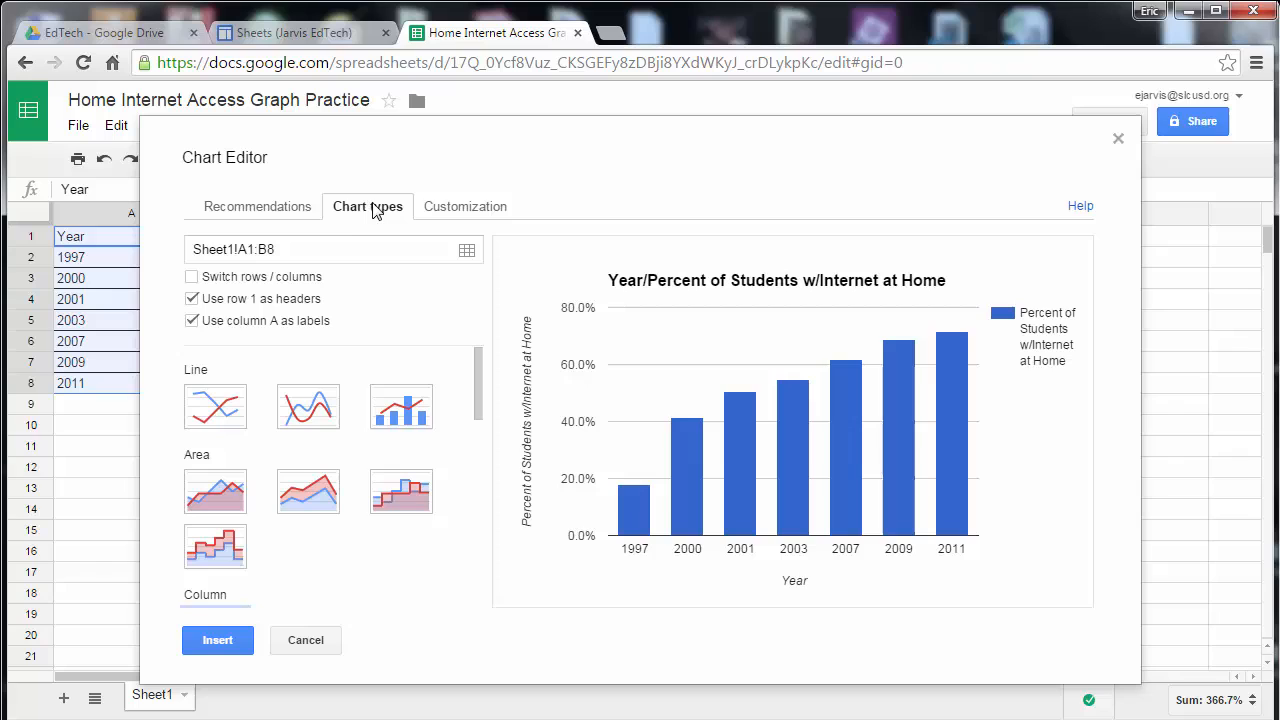
{"action": "left_click", "coordinate": [463, 208]}
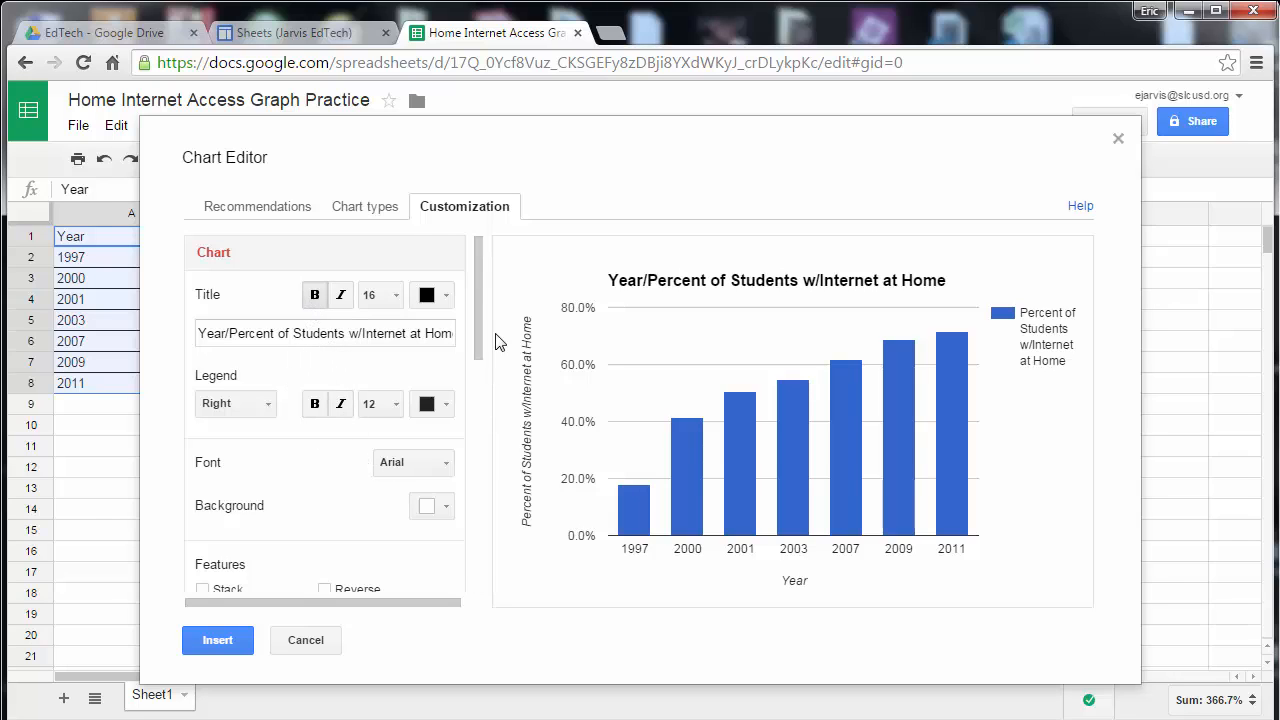
{"action": "scroll", "coordinate": [480, 330], "scroll_direction": "down", "scroll_amount": 2}
{"action": "scroll", "coordinate": [490, 470], "scroll_direction": "down", "scroll_amount": 6}
{"action": "scroll", "coordinate": [486, 457], "scroll_direction": "up", "scroll_amount": 8}
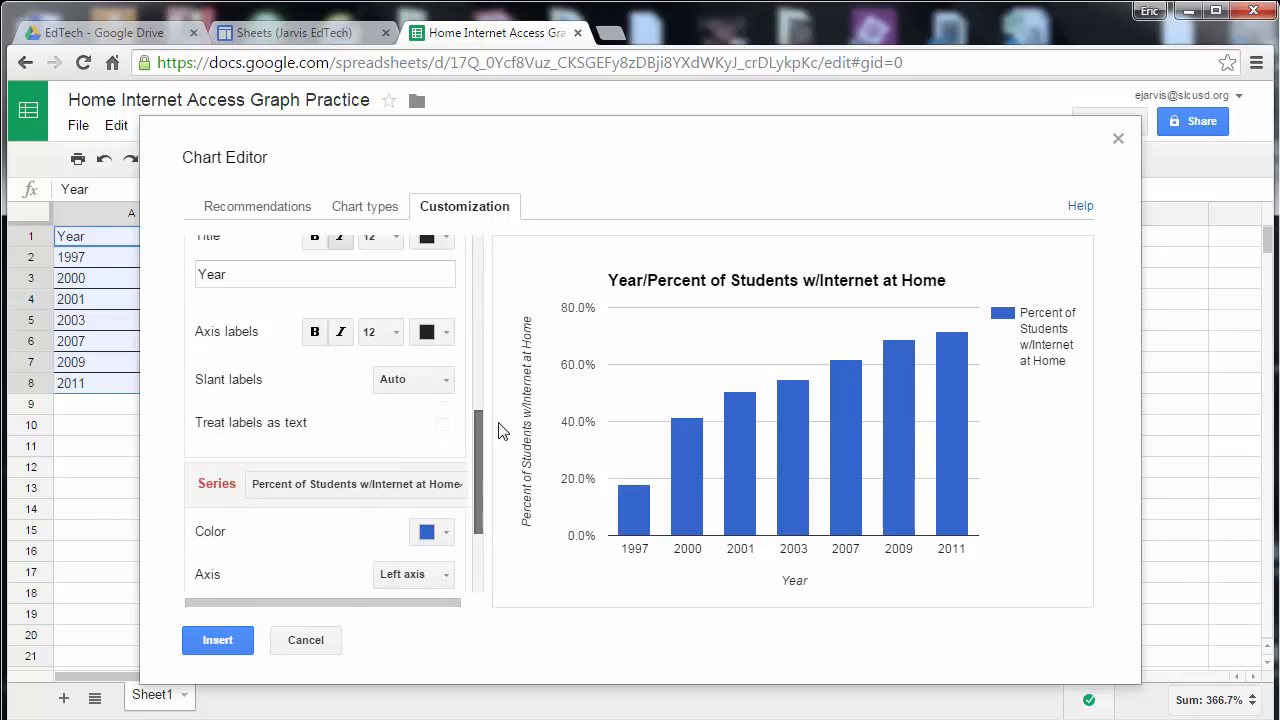
{"action": "left_click", "coordinate": [262, 210]}
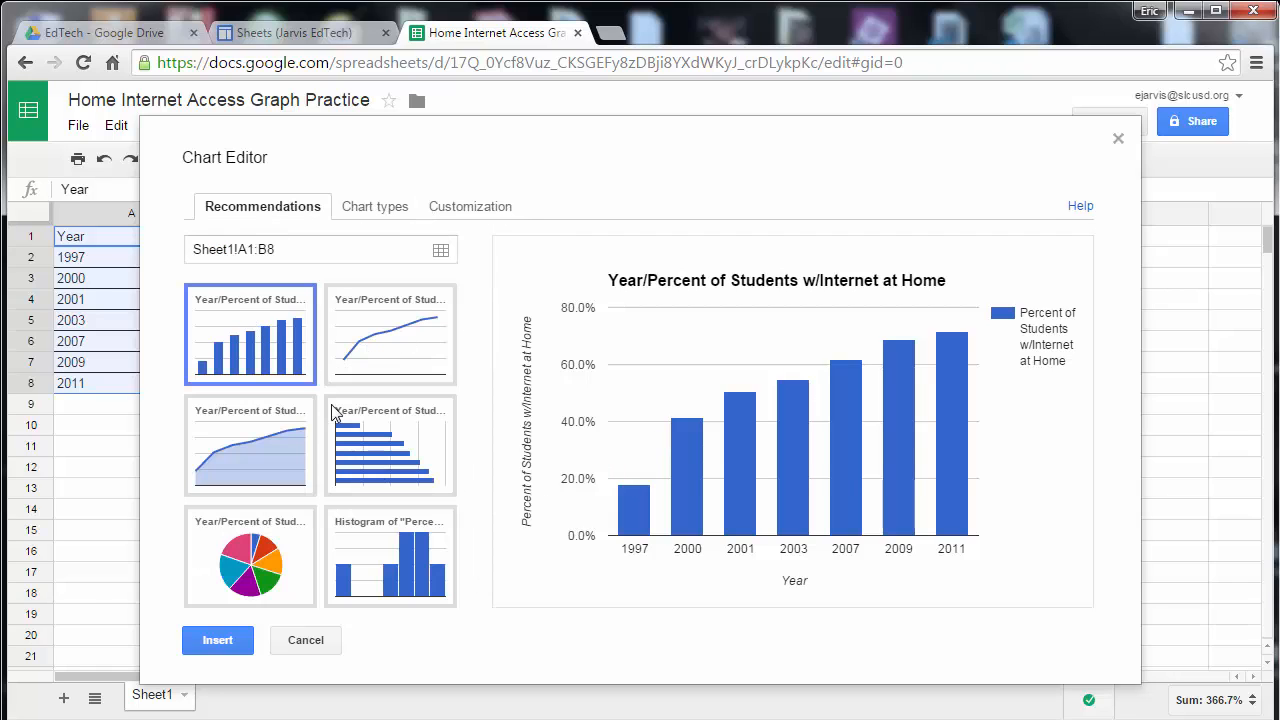
{"action": "left_click", "coordinate": [401, 364]}
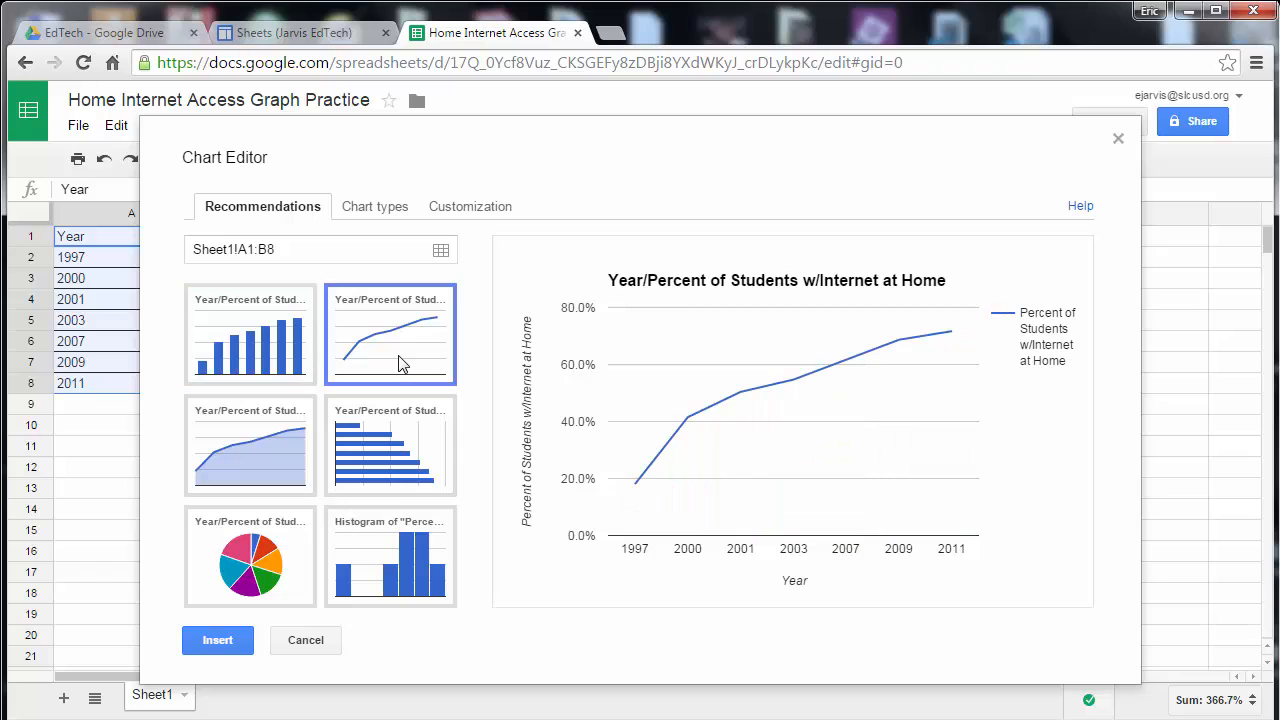
{"action": "left_click", "coordinate": [219, 344]}
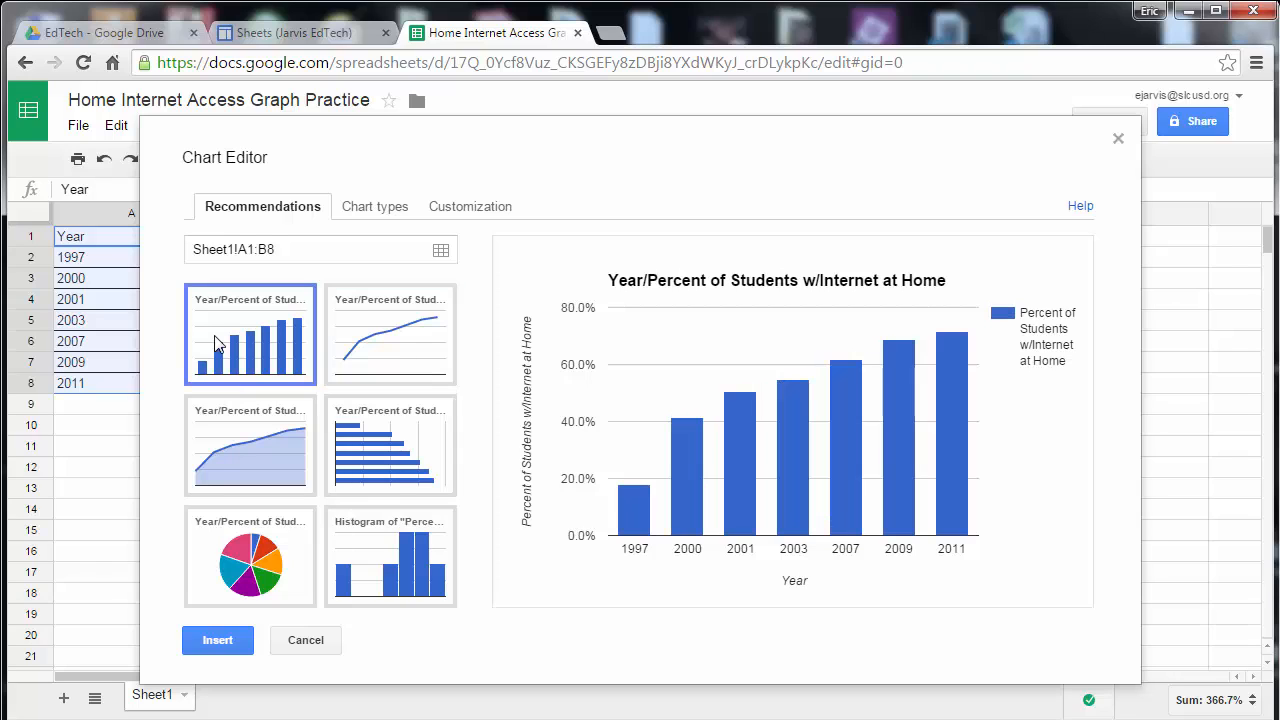
{"action": "left_click", "coordinate": [283, 540]}
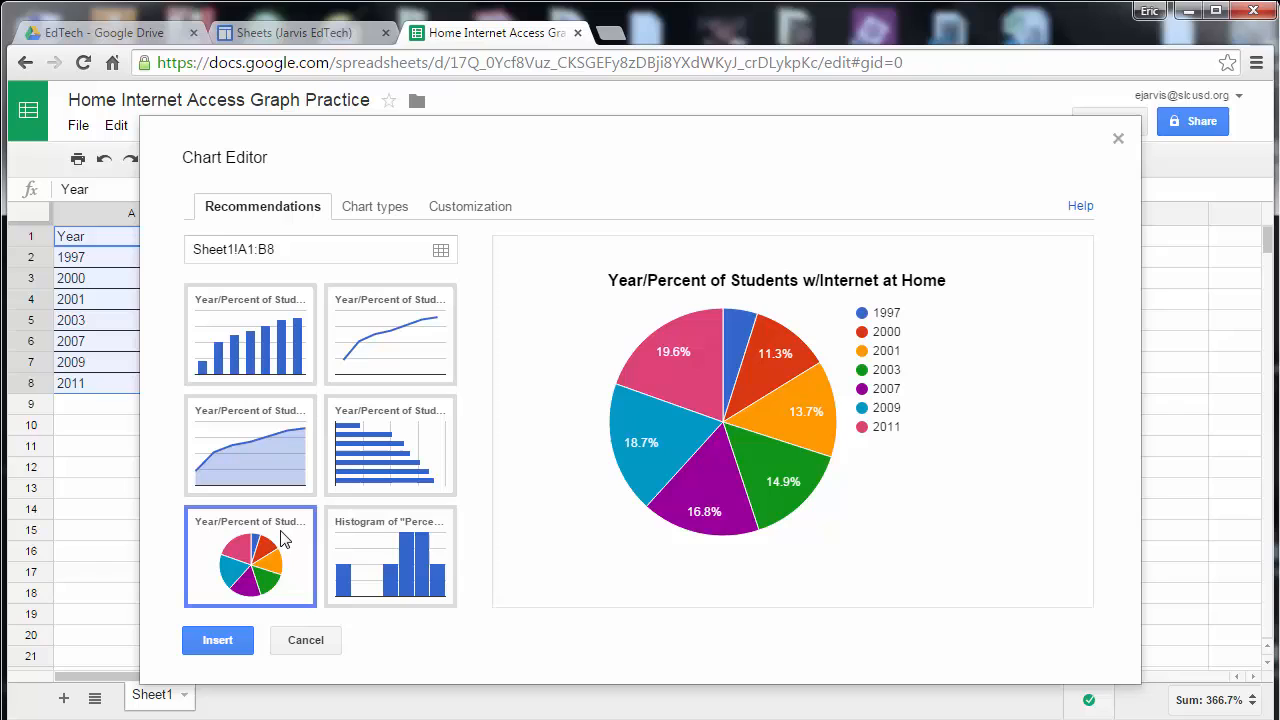
{"action": "left_click", "coordinate": [289, 340]}
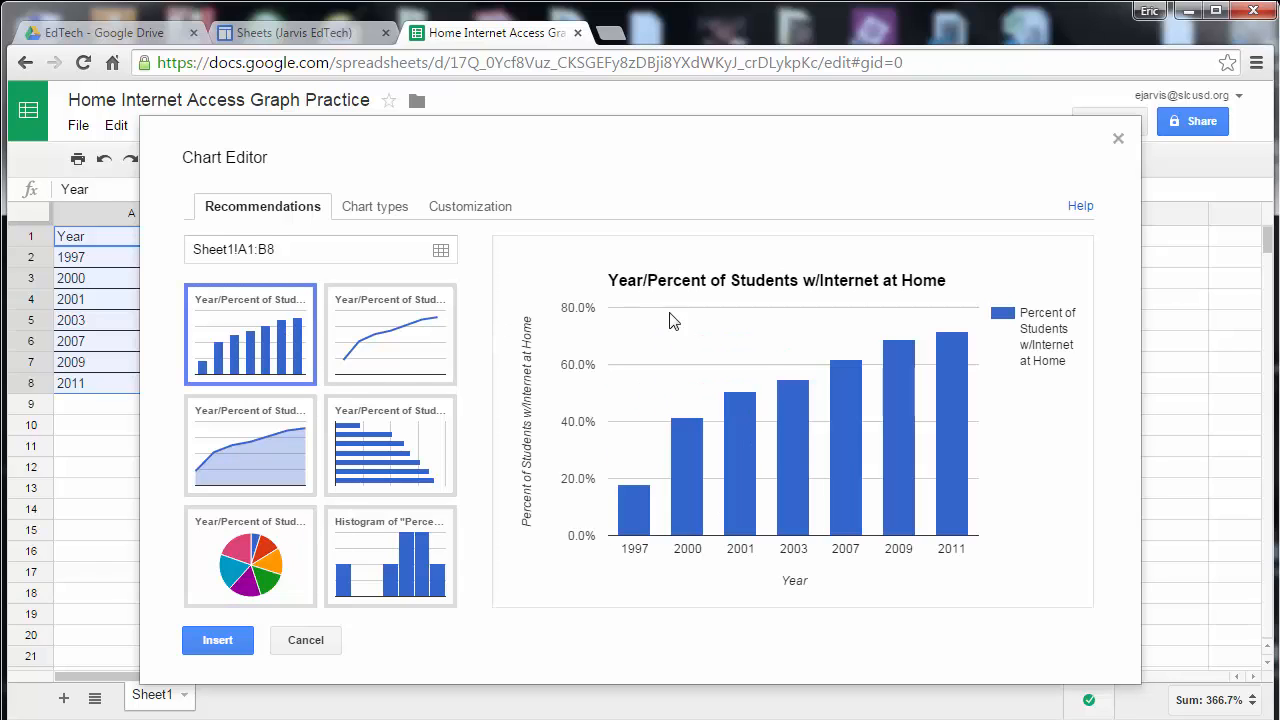
{"action": "left_click", "coordinate": [243, 641]}
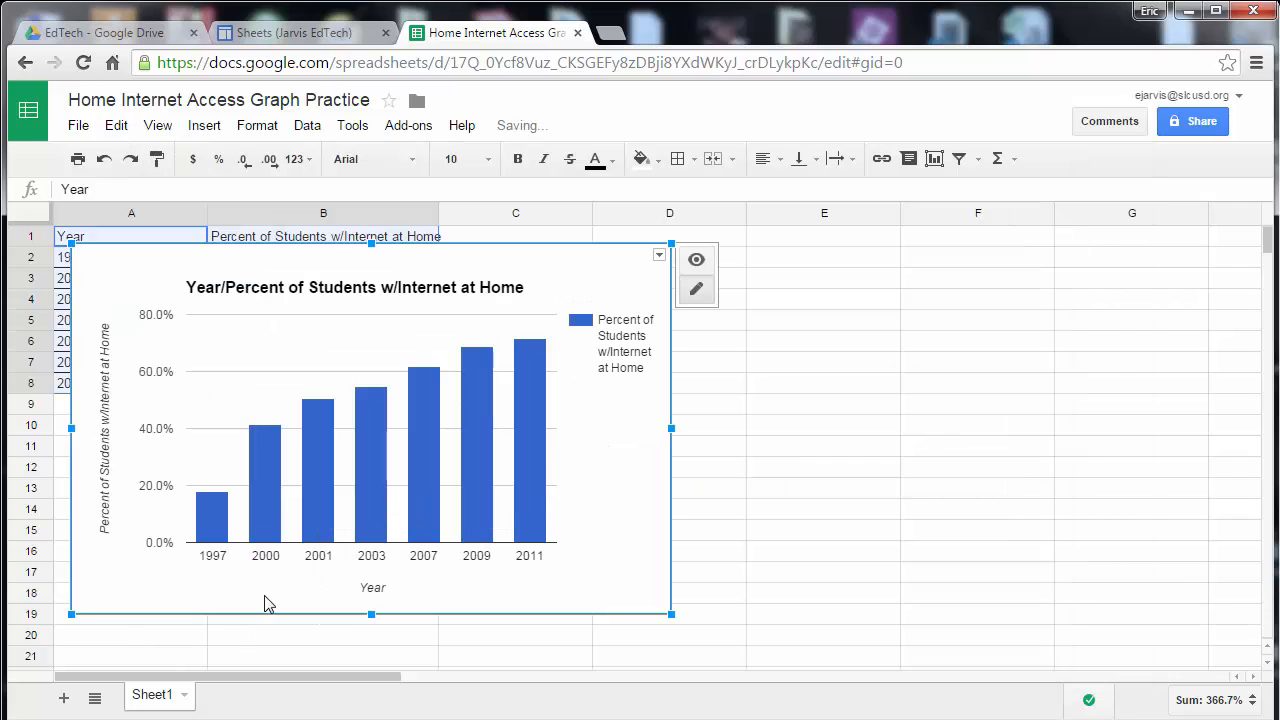
Move the chart beside the data and color its column series magenta.
{"action": "left_click_drag", "start_coordinate": [330, 380], "coordinate": [808, 383]}
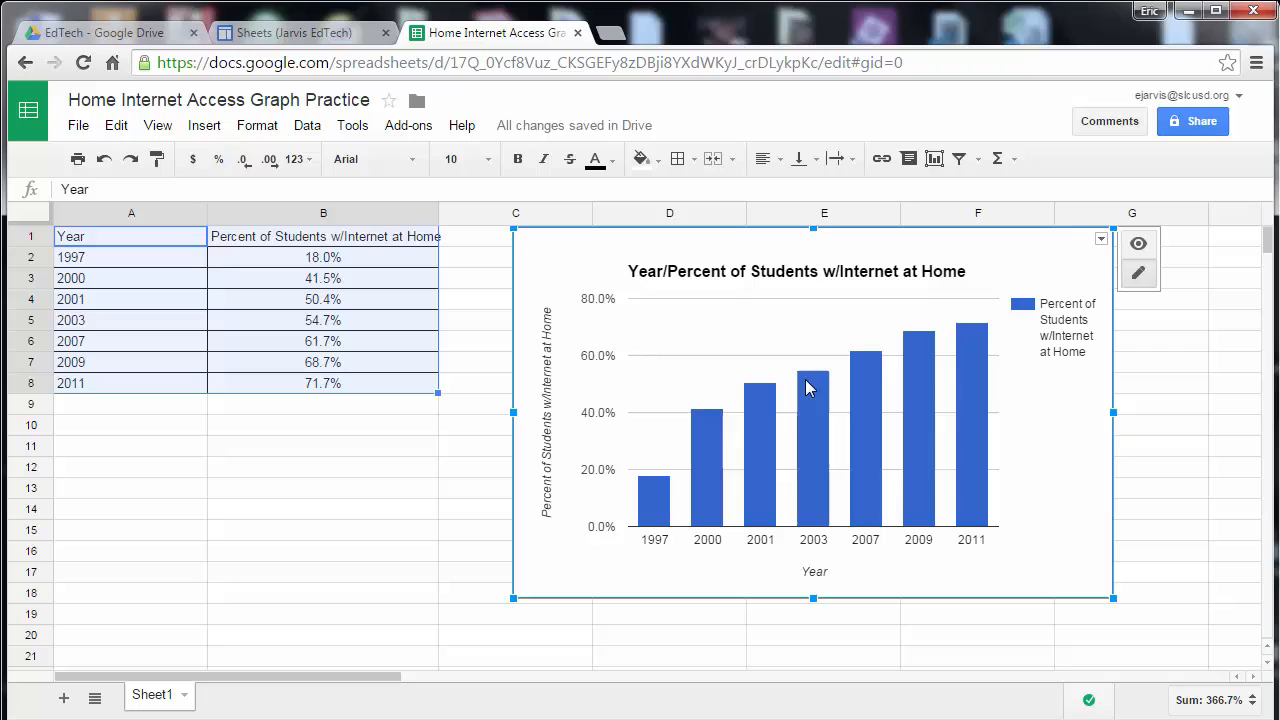
{"action": "left_click", "coordinate": [964, 359]}
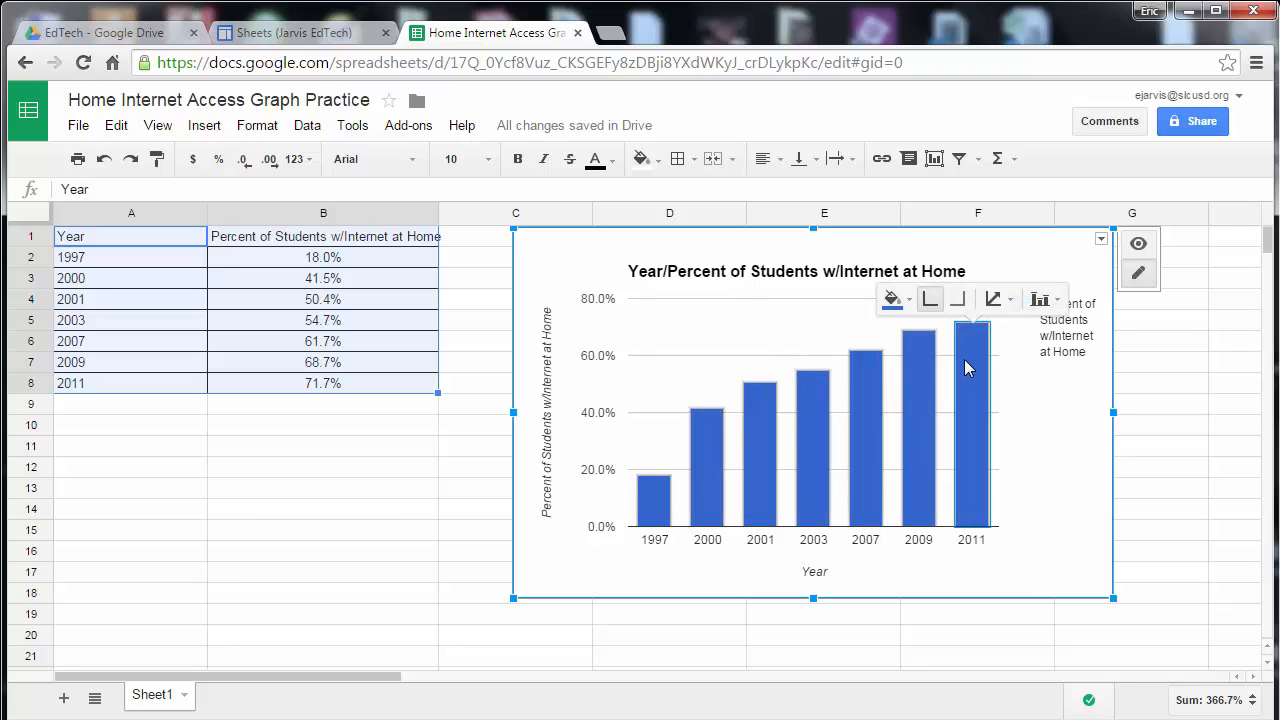
{"action": "left_click", "coordinate": [894, 299]}
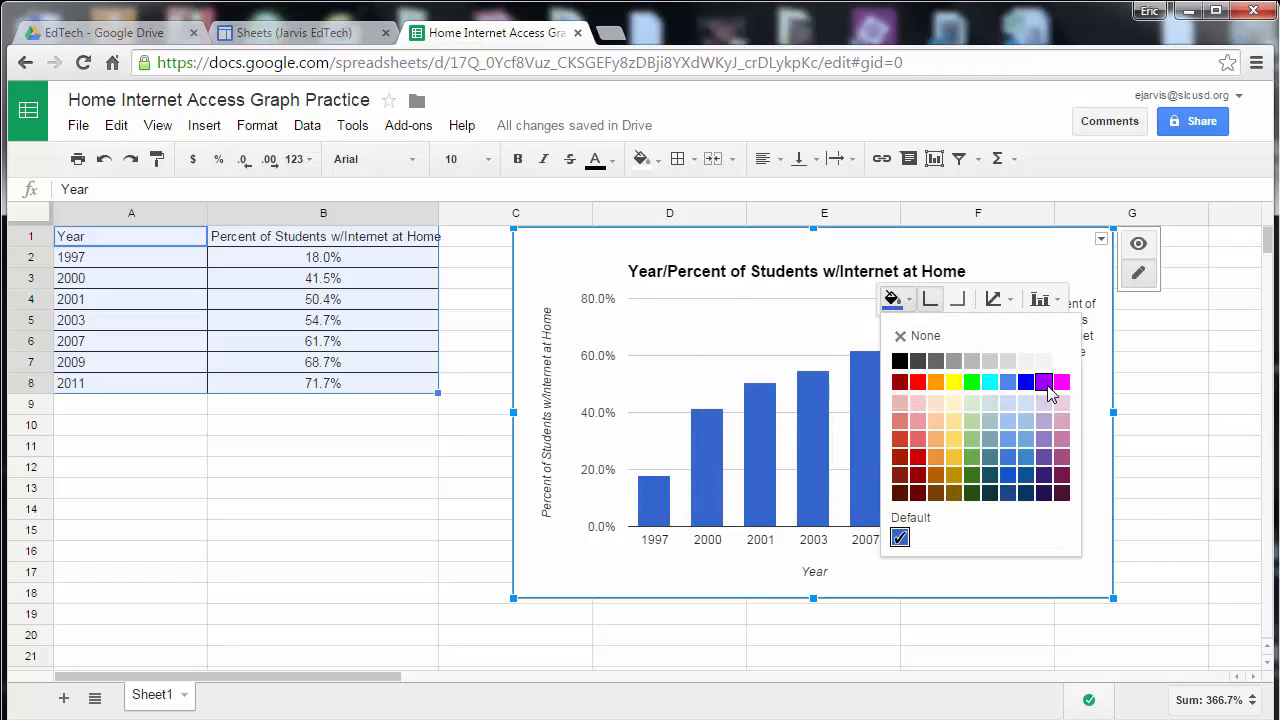
{"action": "left_click", "coordinate": [1064, 386]}
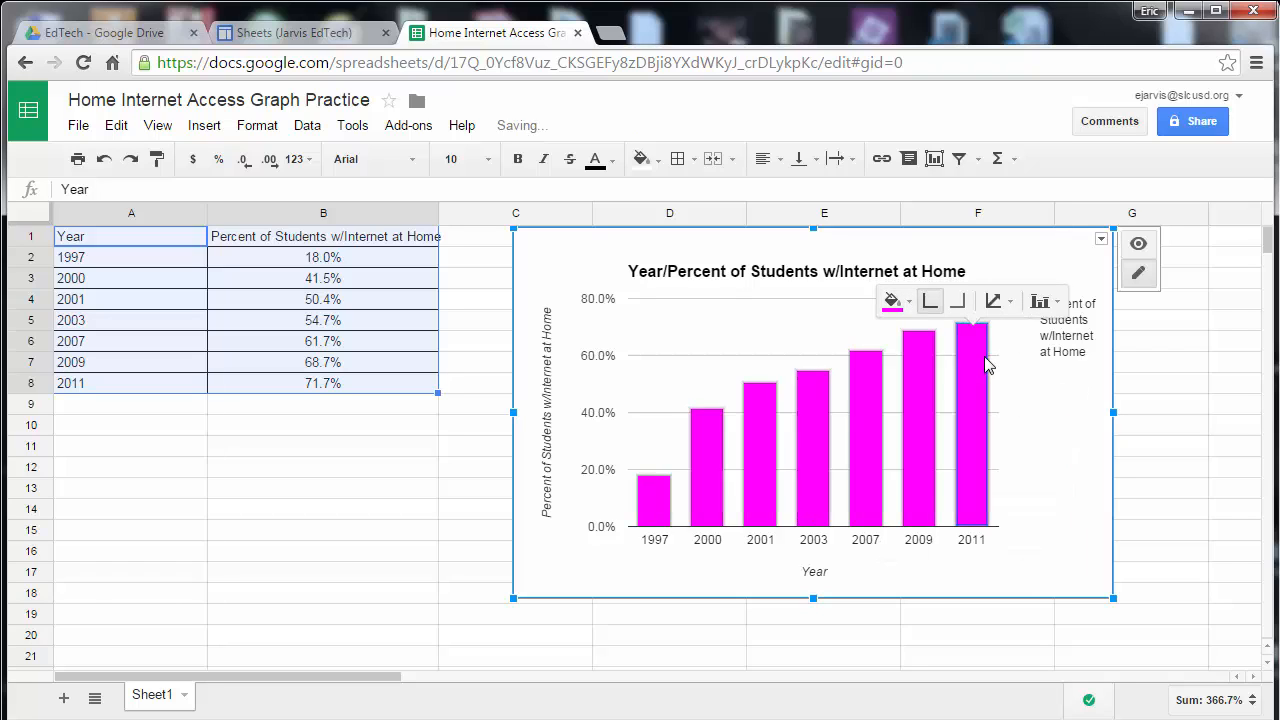
Set the chart title's font color to blue and its size to 18.
{"action": "left_click", "coordinate": [812, 281]}
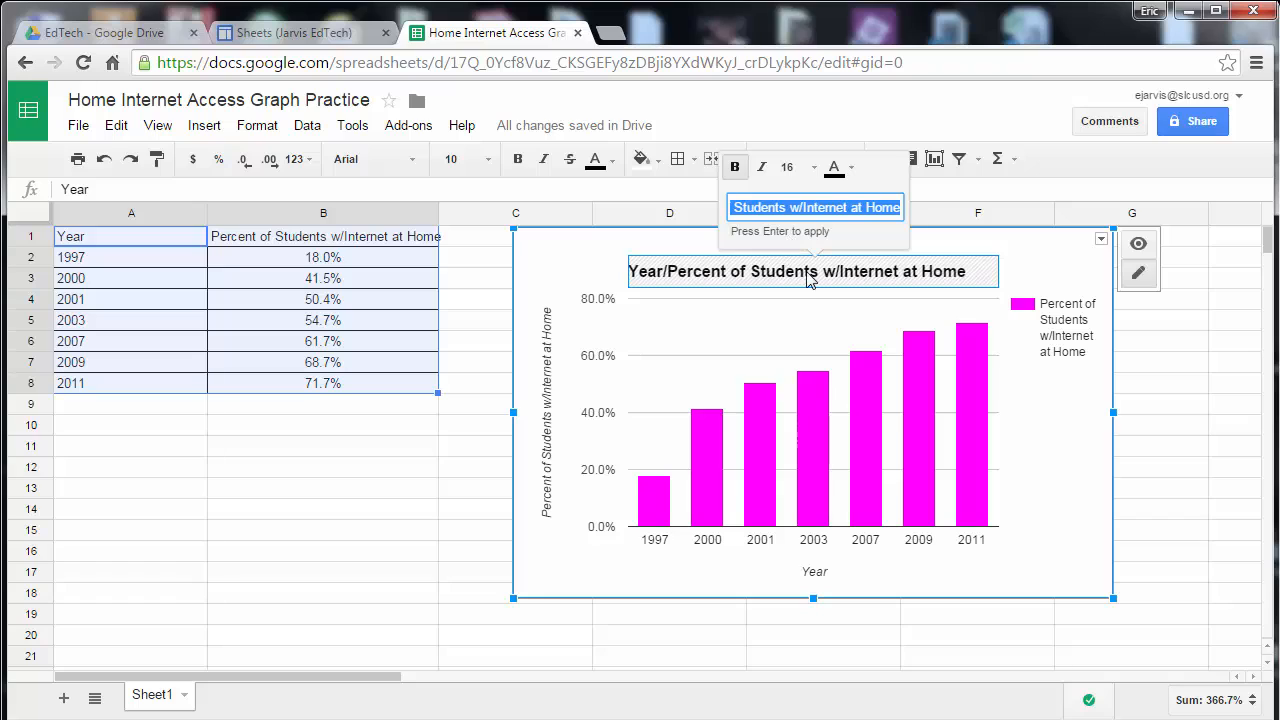
{"action": "left_click", "coordinate": [847, 175]}
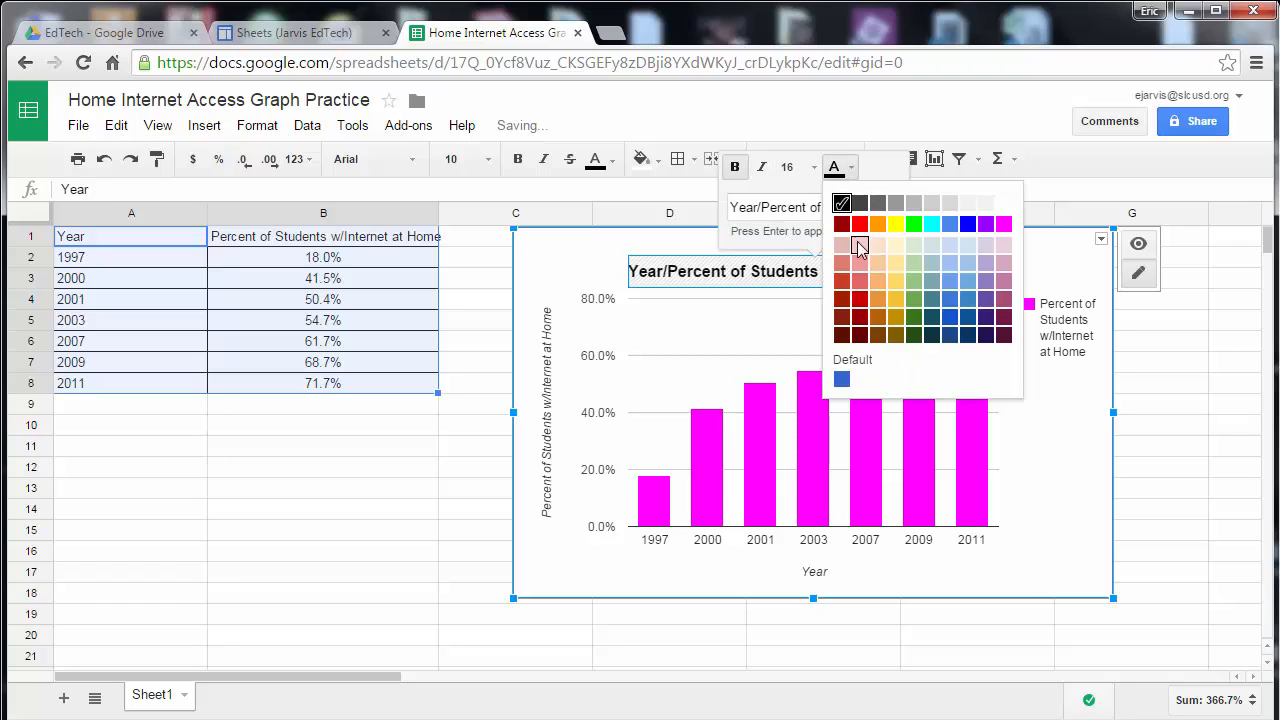
{"action": "left_click", "coordinate": [968, 229]}
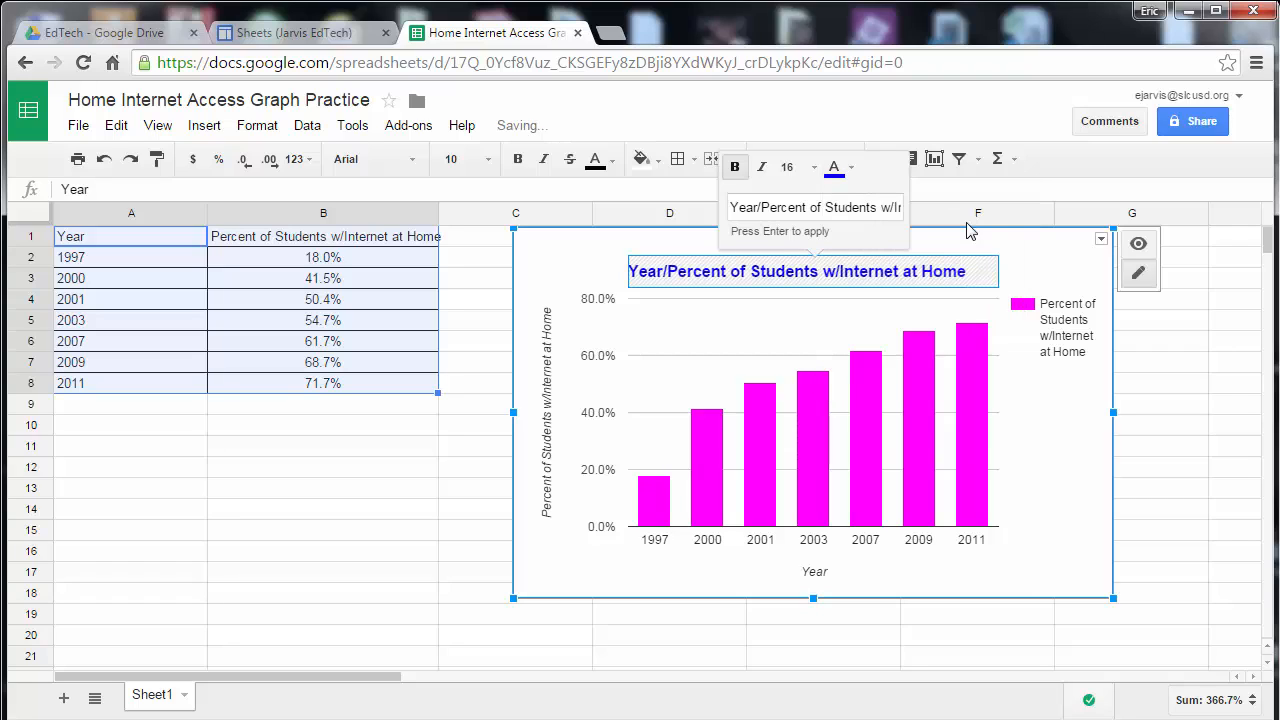
{"action": "left_click", "coordinate": [814, 168]}
{"action": "left_click", "coordinate": [832, 303]}
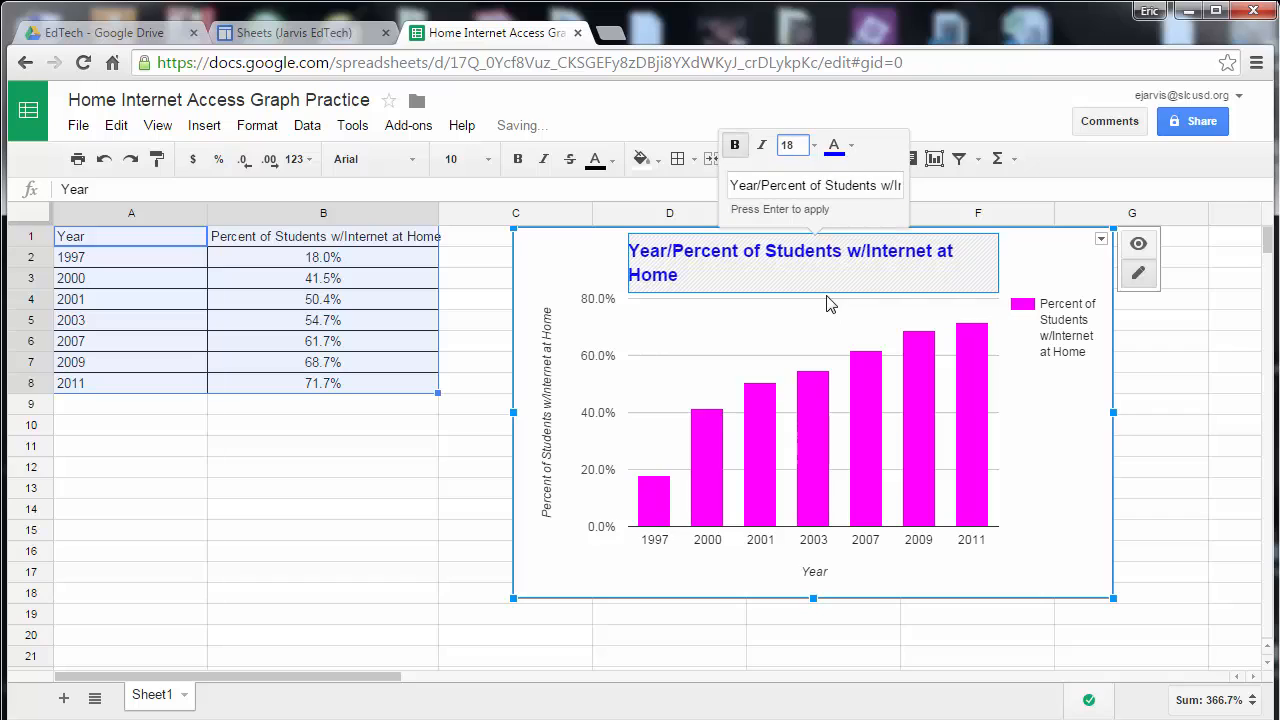
Reposition the chart and enlarge it to span about columns C through G.
{"action": "left_click", "coordinate": [1028, 262]}
{"action": "left_click", "coordinate": [920, 251]}
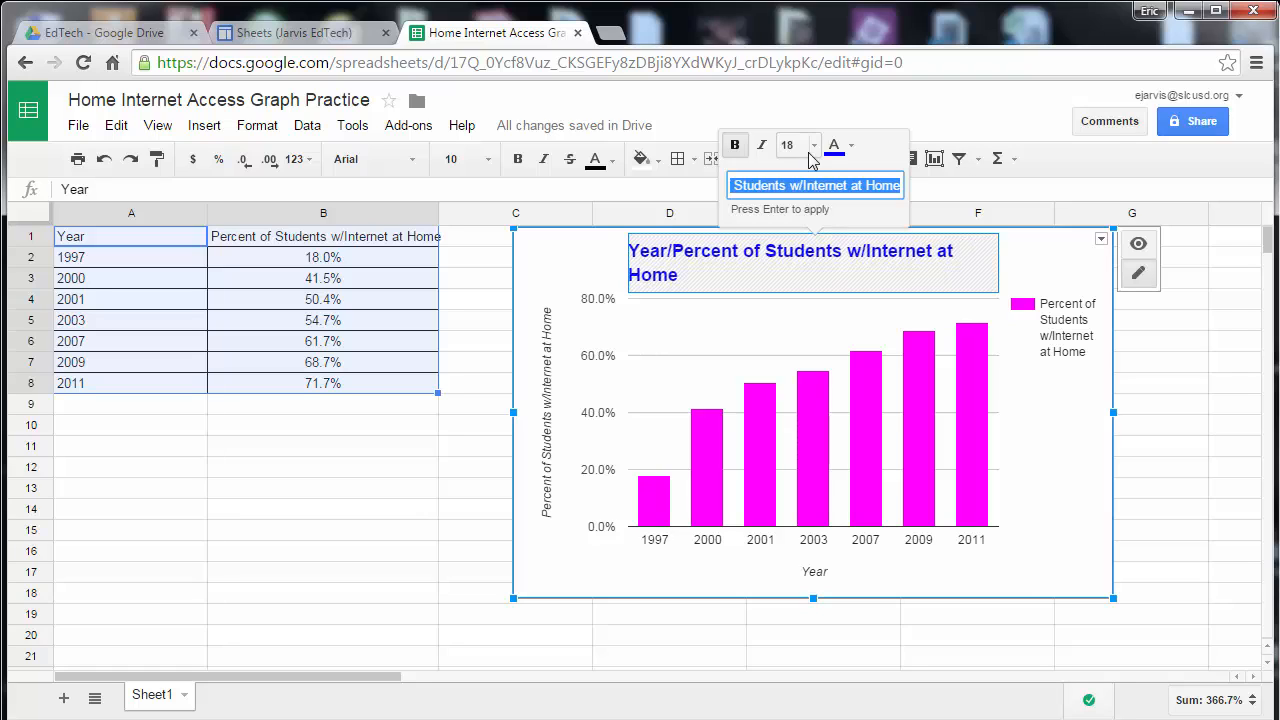
{"action": "left_click_drag", "start_coordinate": [978, 265], "coordinate": [1032, 267]}
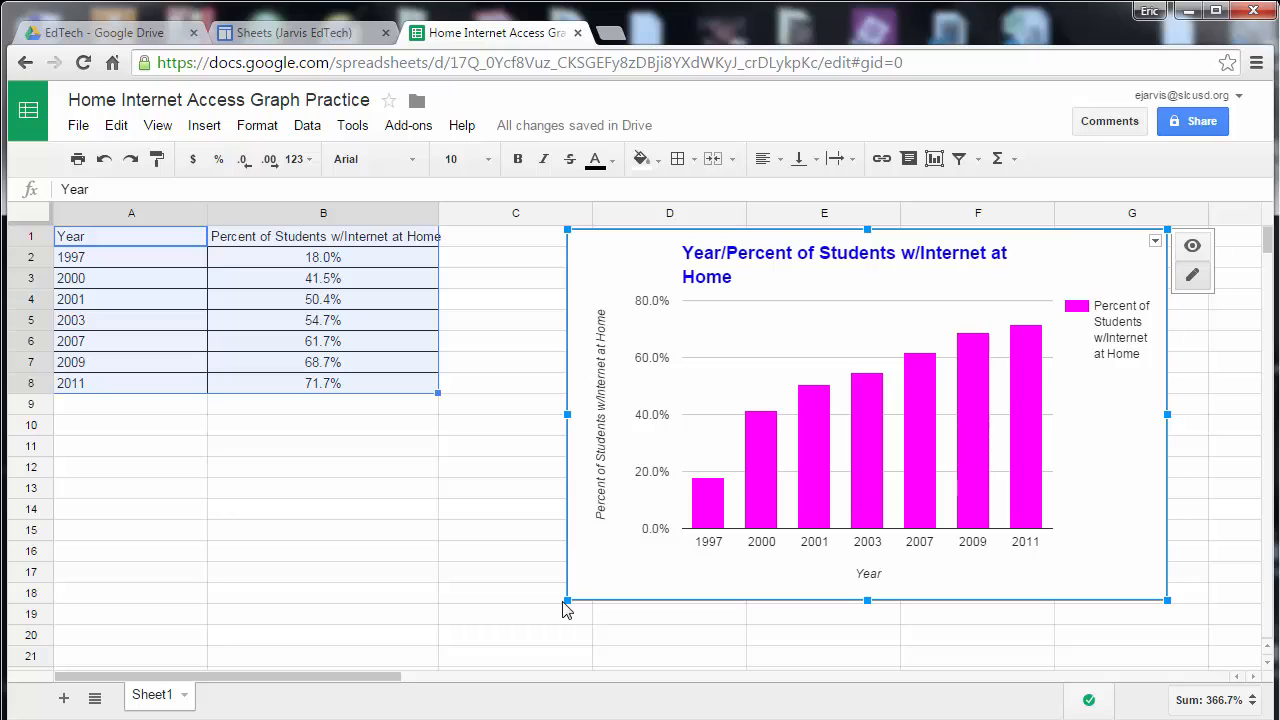
{"action": "left_click_drag", "start_coordinate": [570, 602], "coordinate": [451, 612]}
{"action": "left_click", "coordinate": [505, 536]}
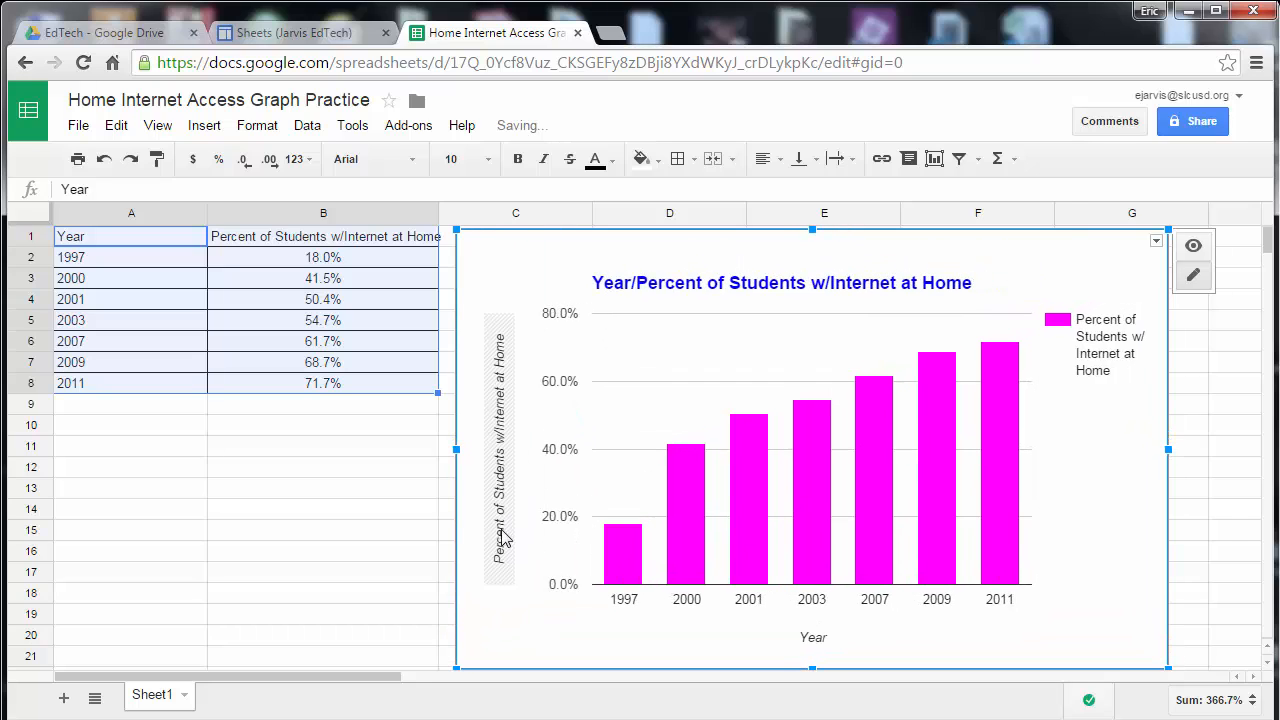
{"action": "left_click", "coordinate": [505, 536]}
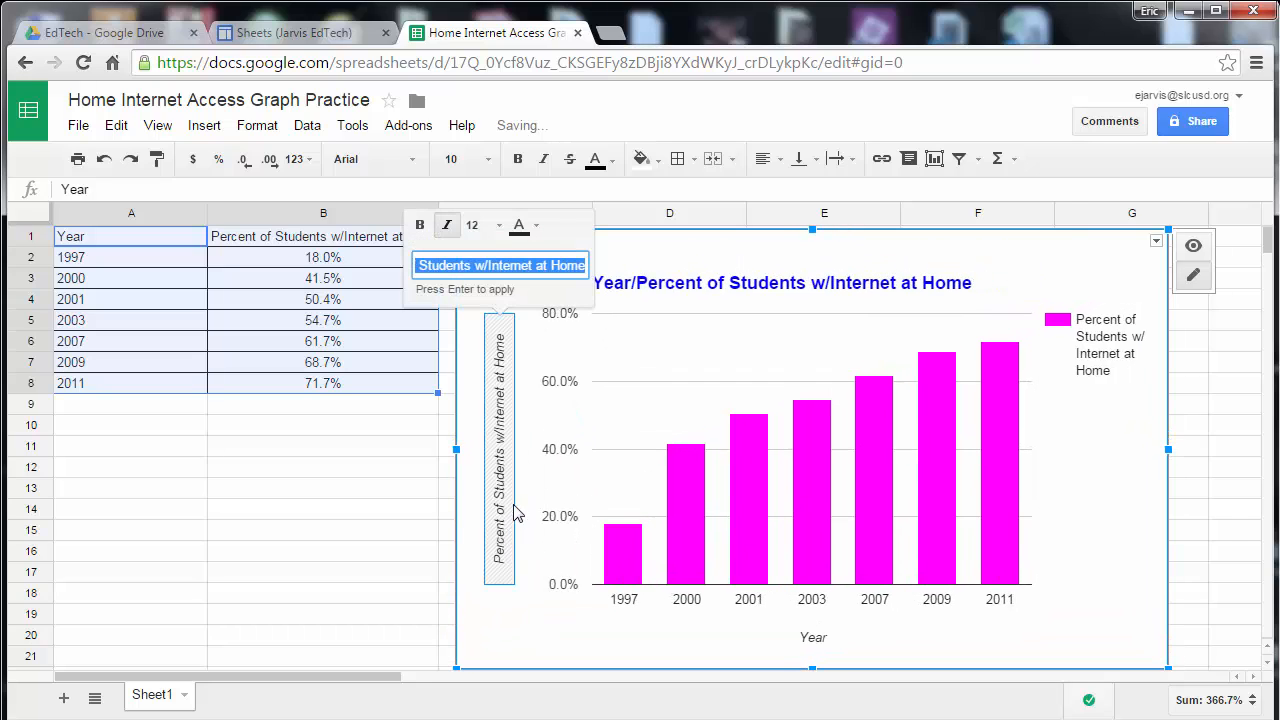
{"action": "left_click", "coordinate": [1131, 506]}
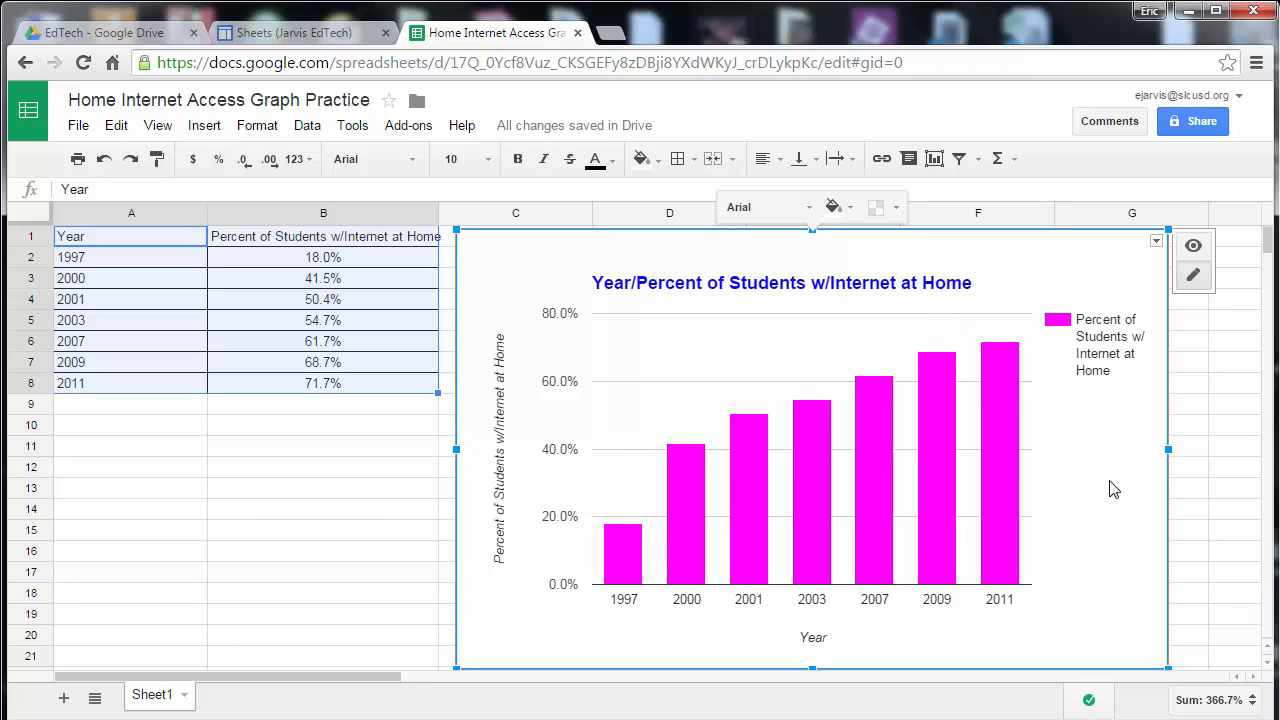
Fill the chart background with light purple.
{"action": "left_click", "coordinate": [851, 210]}
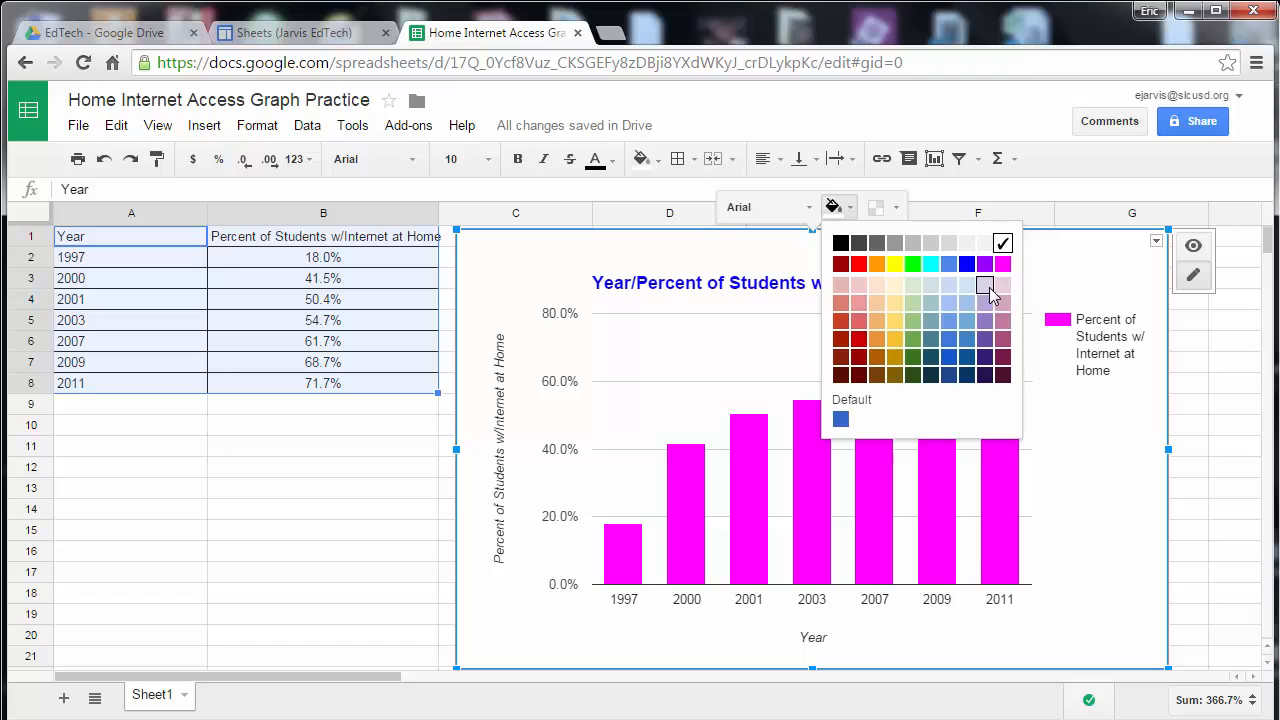
{"action": "left_click", "coordinate": [989, 288]}
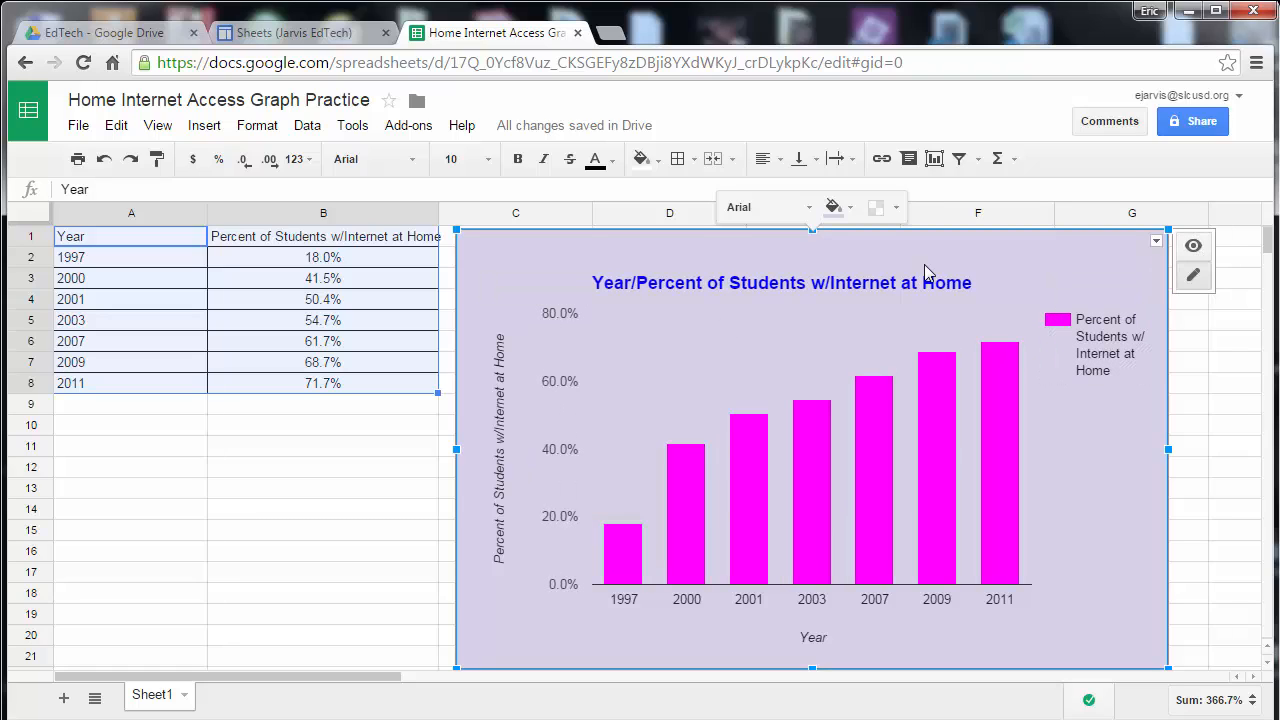
{"action": "left_click", "coordinate": [1193, 366]}
{"action": "left_click", "coordinate": [1131, 252]}
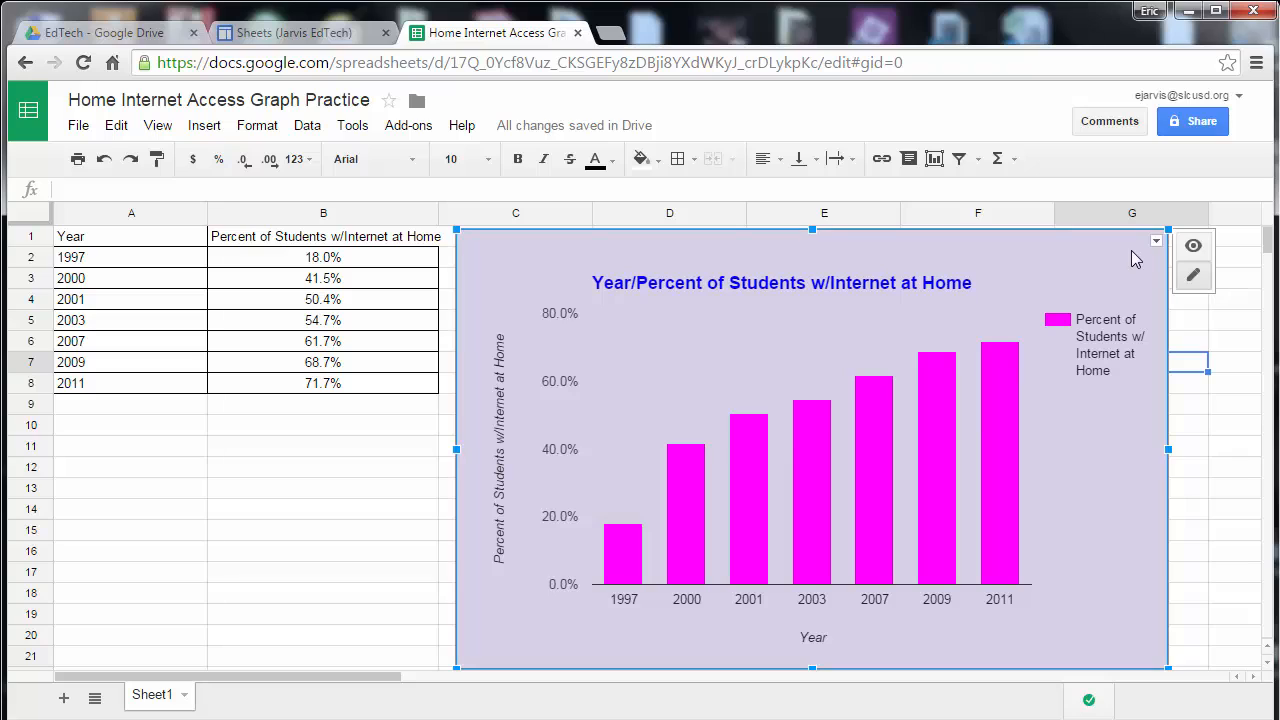
Copy the chart.
{"action": "left_click", "coordinate": [1155, 242]}
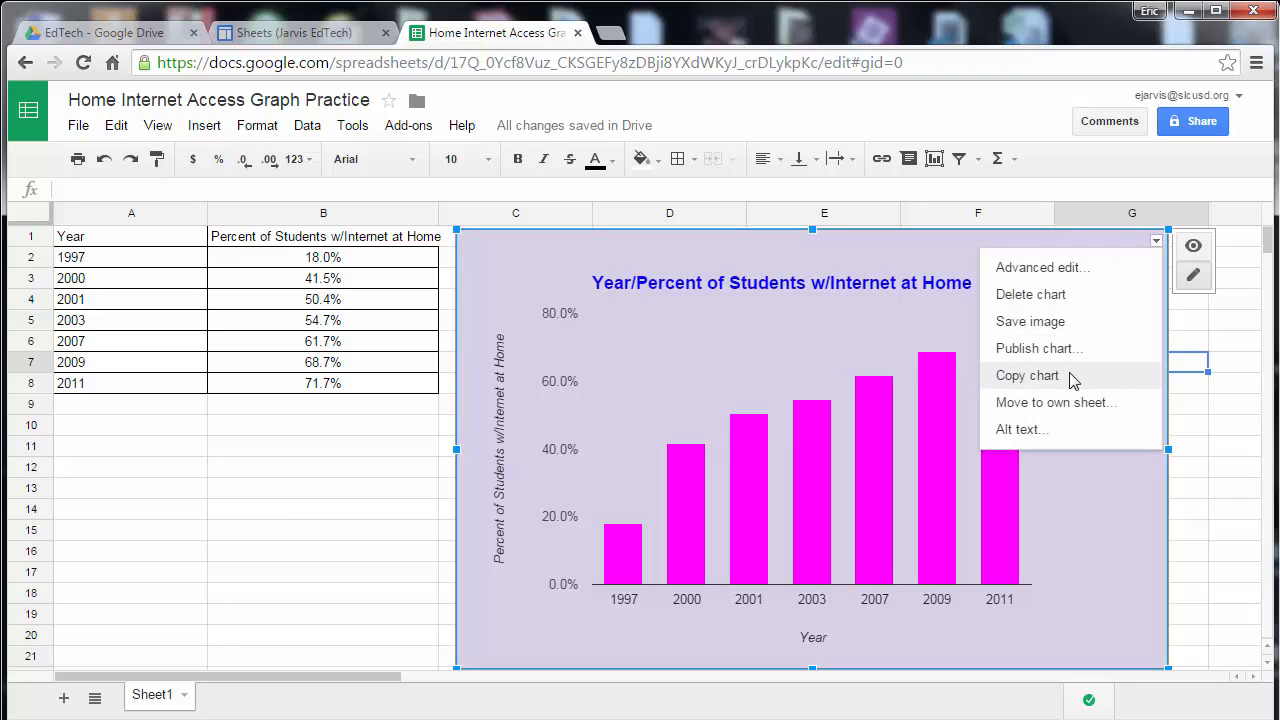
{"action": "left_click", "coordinate": [1027, 376]}
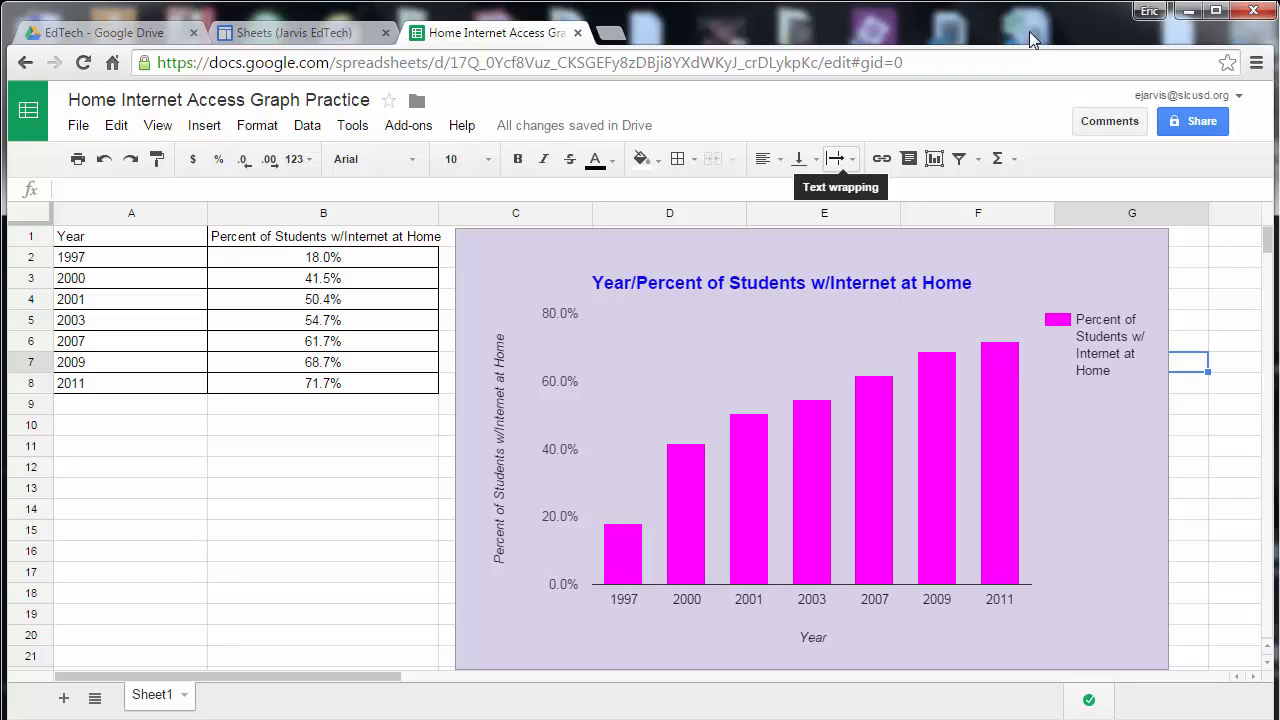